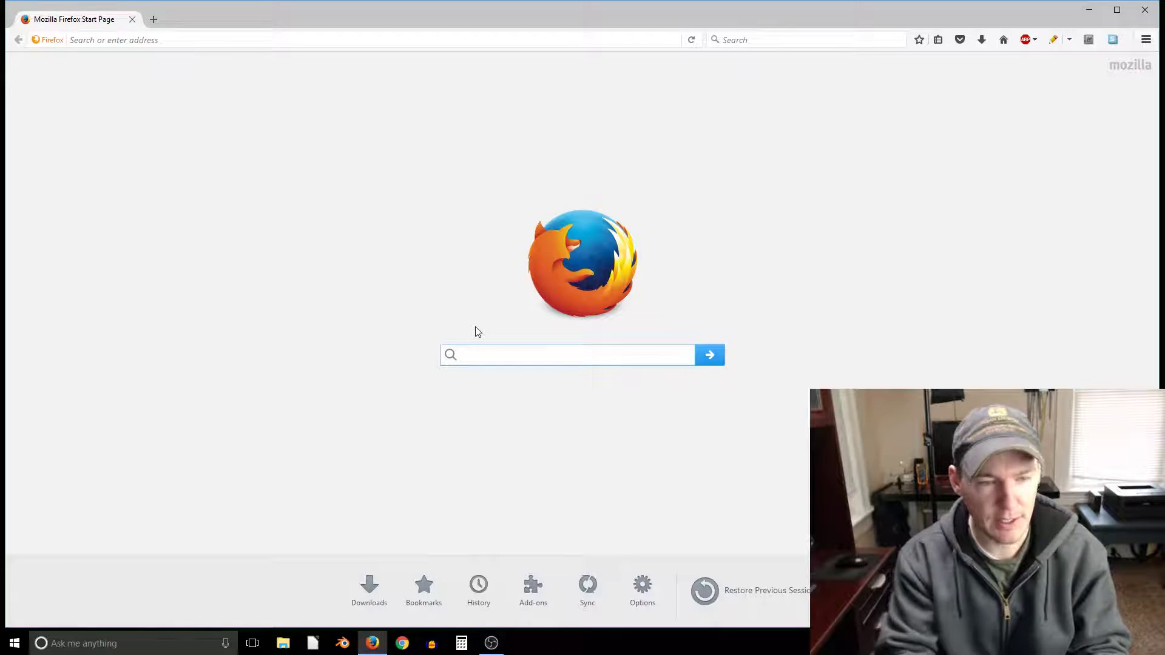
Search the web for 'bitkey' and open the official bitkey.io website
{"action": "type", "text": "bitkey"}
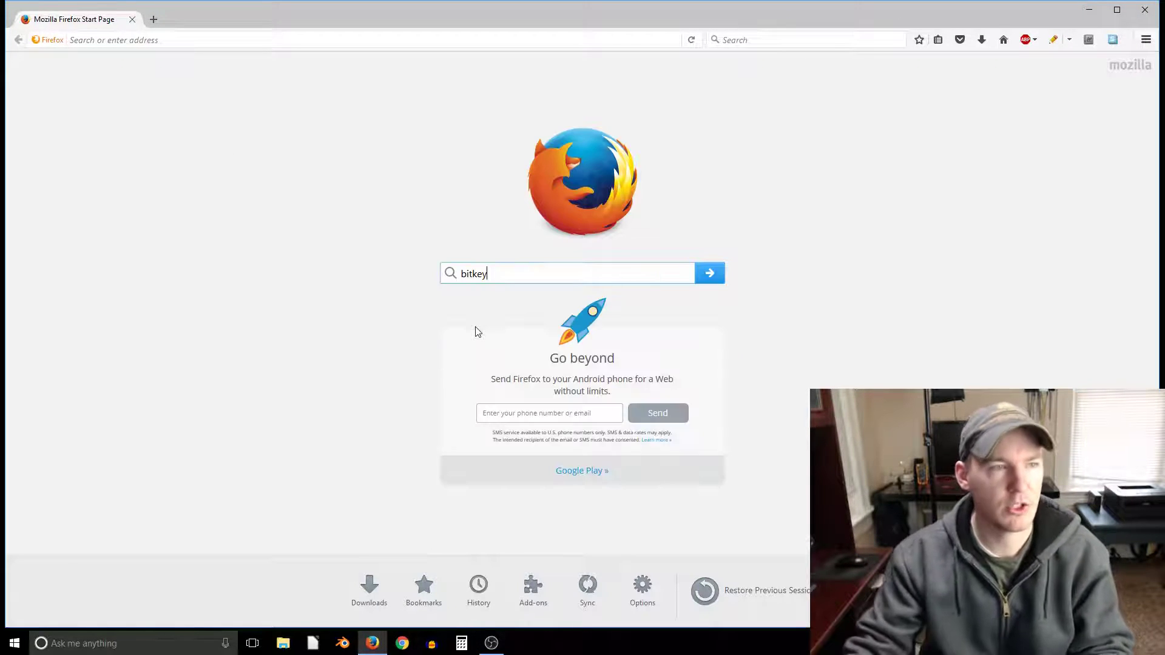
{"action": "left_click", "coordinate": [715, 274]}
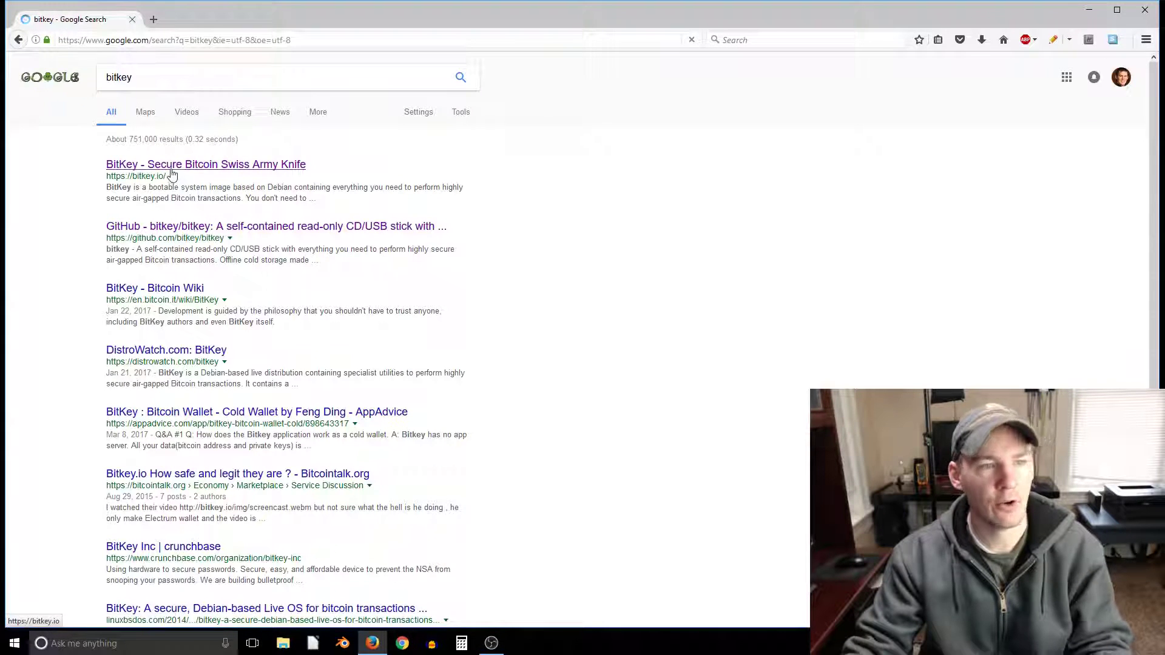
{"action": "left_click", "coordinate": [226, 166]}
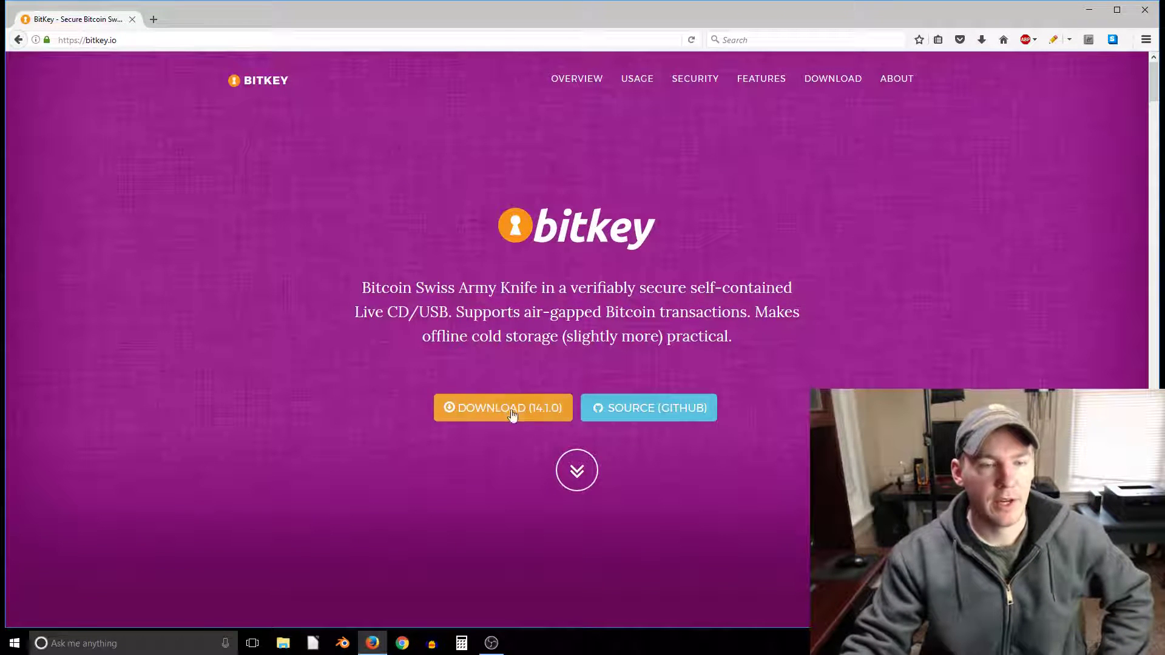
Start saving the 64-bit BitKey ISO, then cancel that download from the downloads panel
{"action": "left_click", "coordinate": [496, 408]}
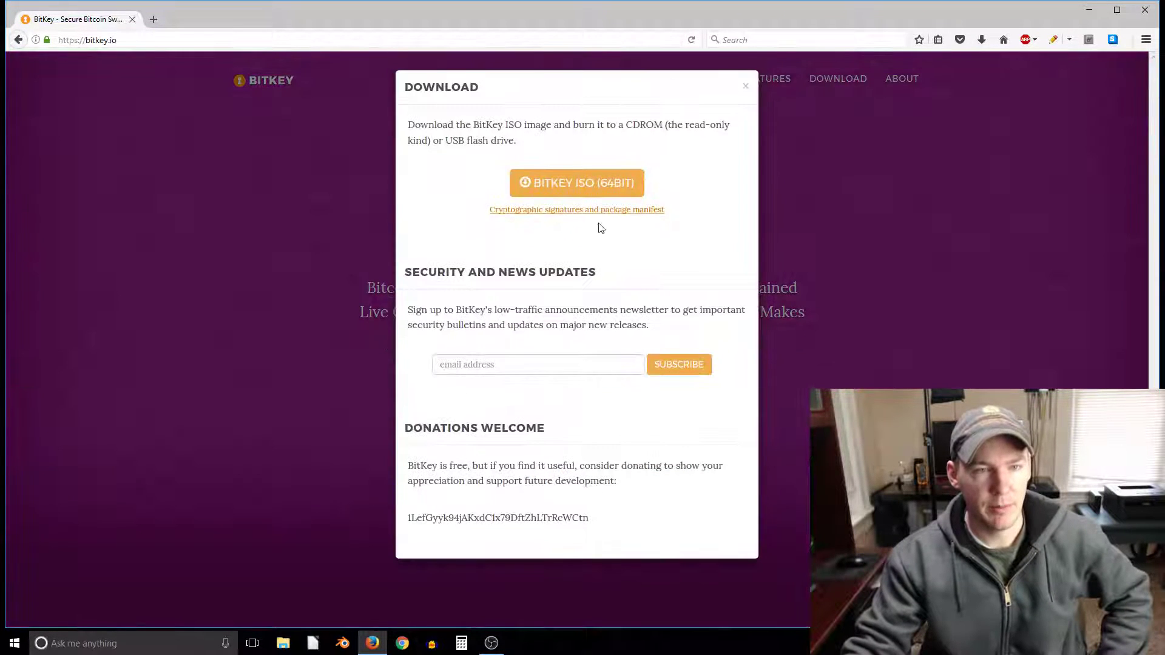
{"action": "left_click", "coordinate": [557, 188]}
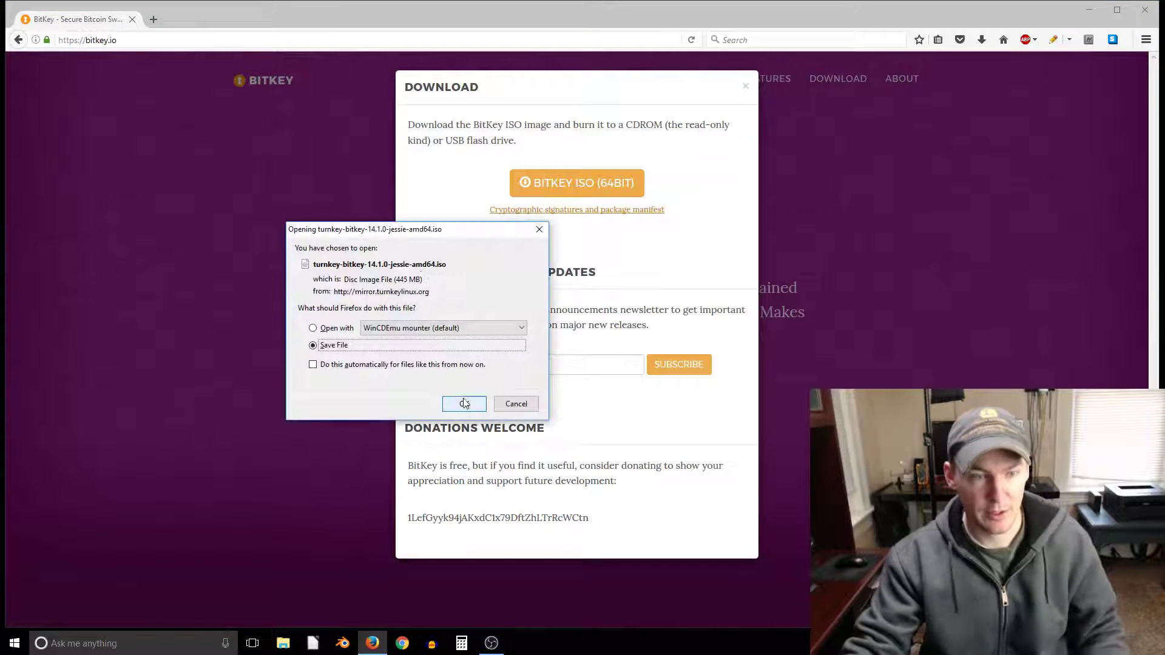
{"action": "left_click", "coordinate": [463, 403]}
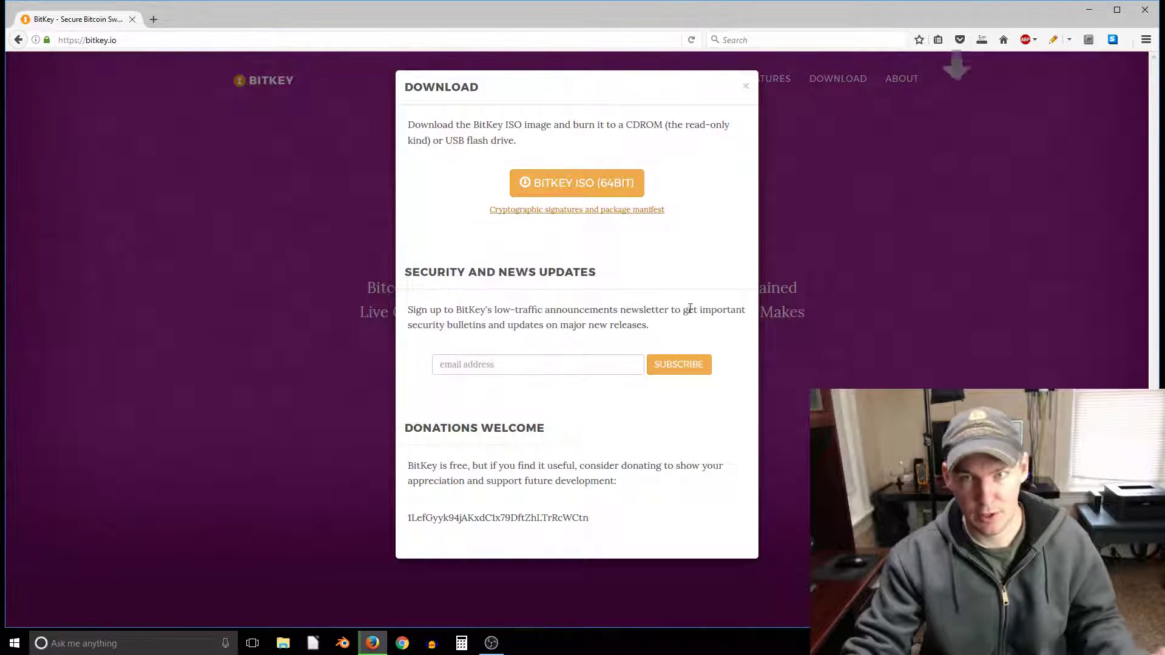
{"action": "left_click", "coordinate": [982, 42]}
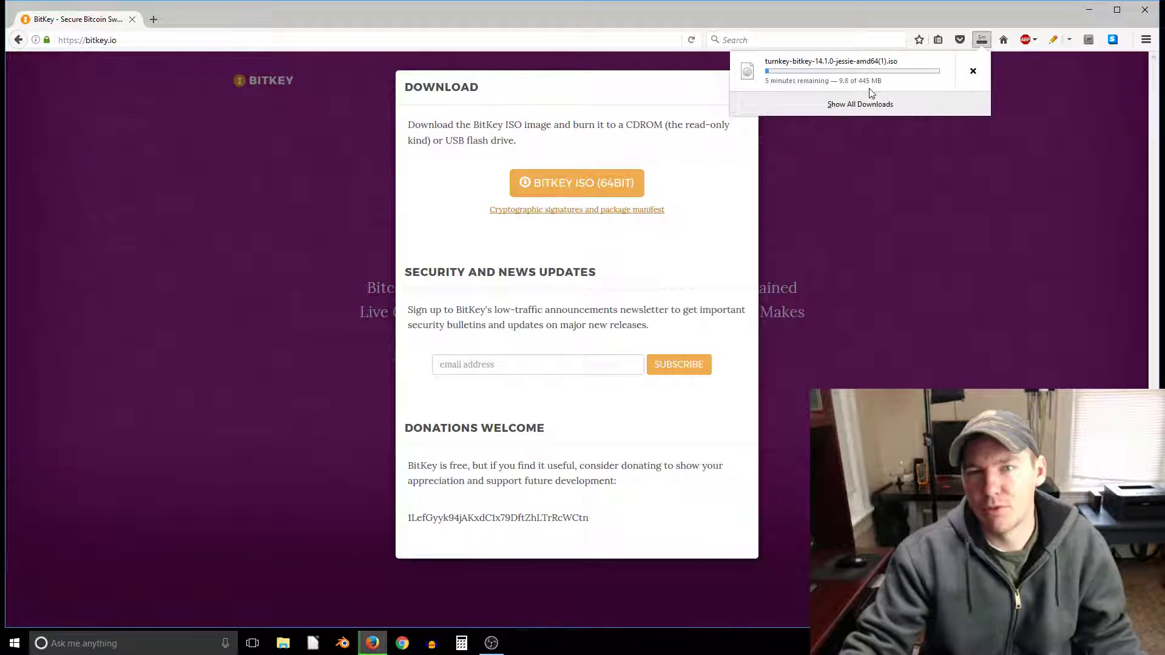
{"action": "left_click", "coordinate": [974, 73]}
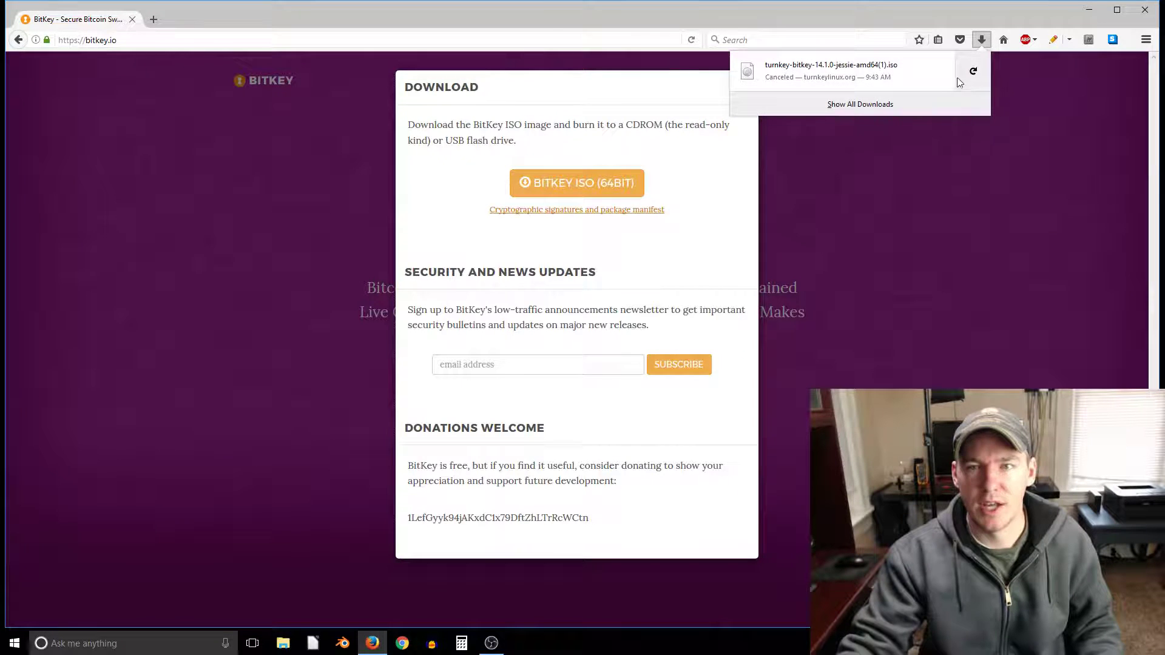
{"action": "left_click", "coordinate": [1011, 184]}
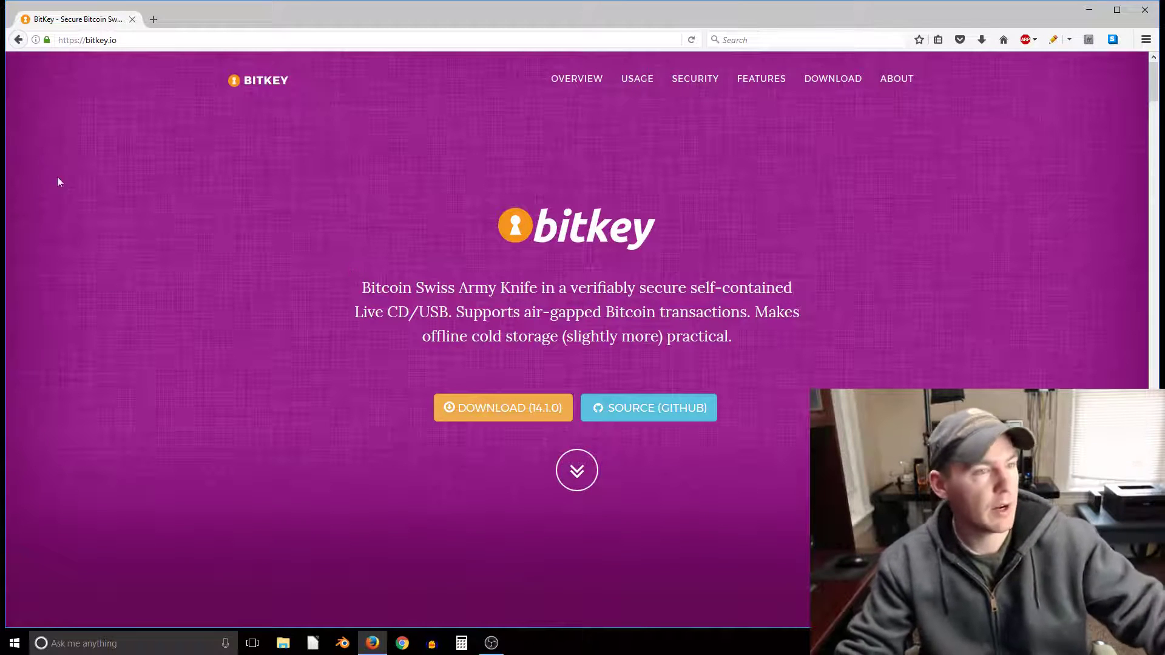
Look up 'infra recorder' in a new tab, close that tab, and show recent downloads
{"action": "left_click", "coordinate": [153, 20]}
{"action": "type", "text": "in"}
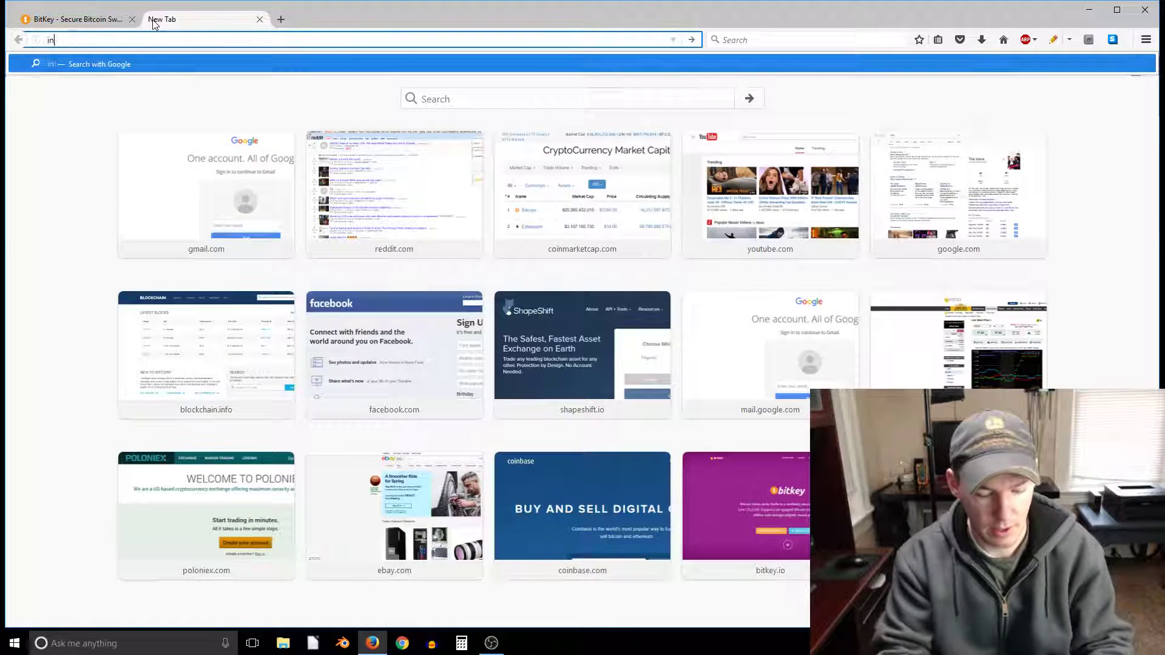
{"action": "type", "text": "fra recorder"}
{"action": "key", "text": "Return"}
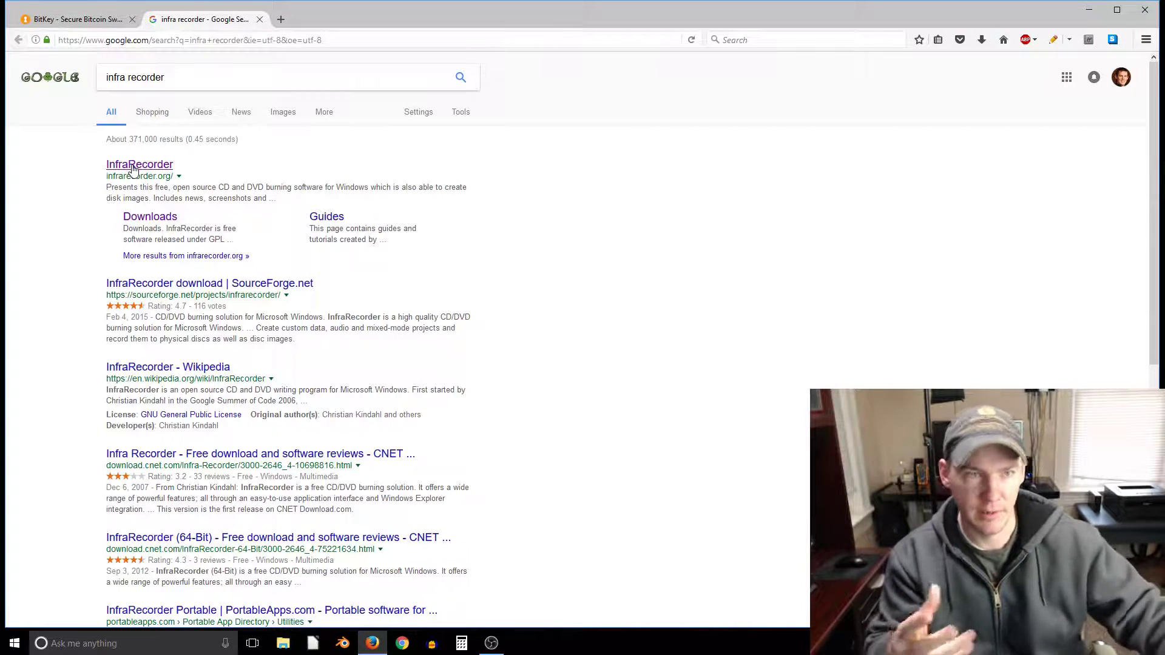
{"action": "left_click", "coordinate": [260, 19]}
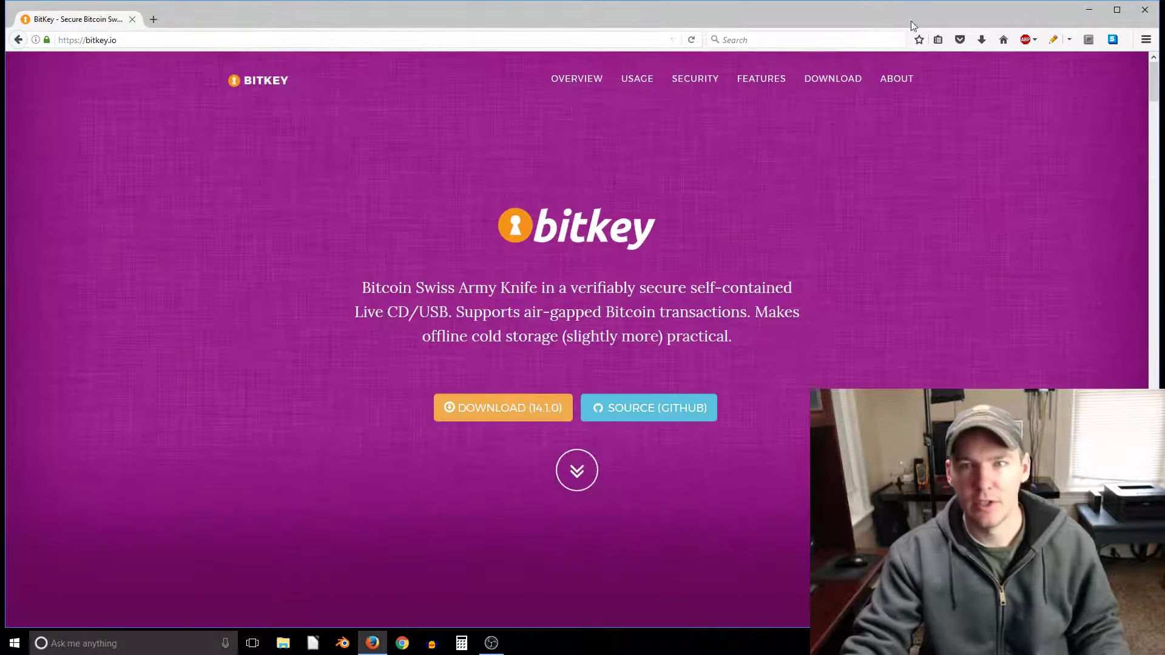
{"action": "left_click", "coordinate": [982, 39]}
Open the full downloads library and the Downloads folder in File Explorer
{"action": "left_click", "coordinate": [869, 105]}
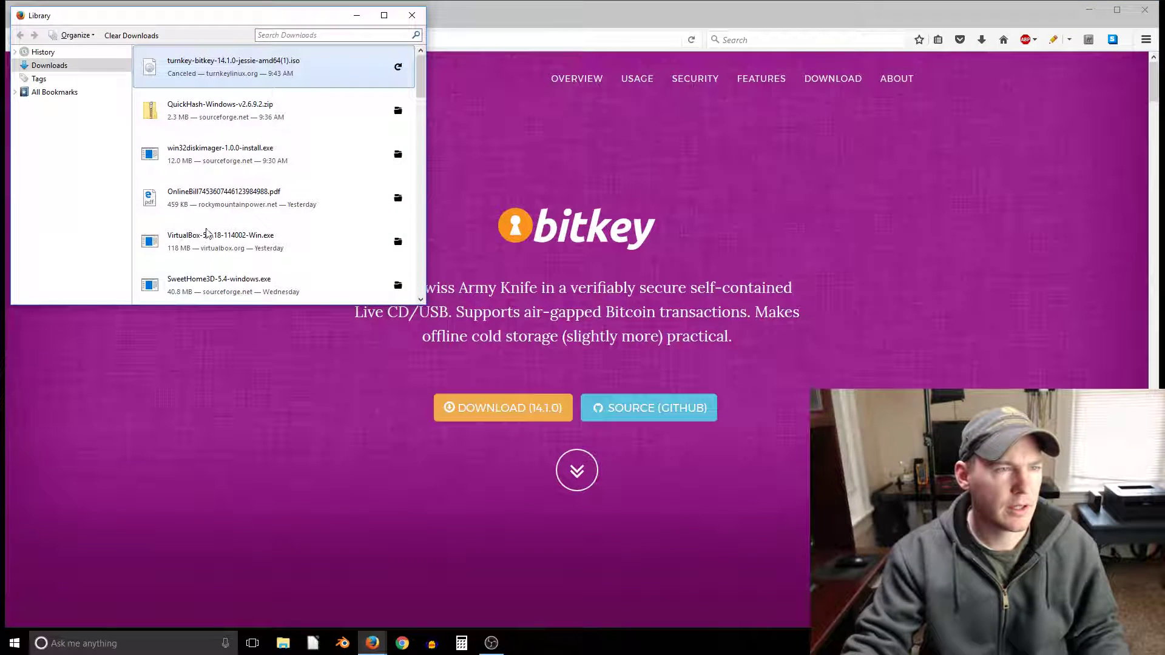
{"action": "scroll", "coordinate": [224, 231], "scroll_direction": "down", "scroll_amount": 1}
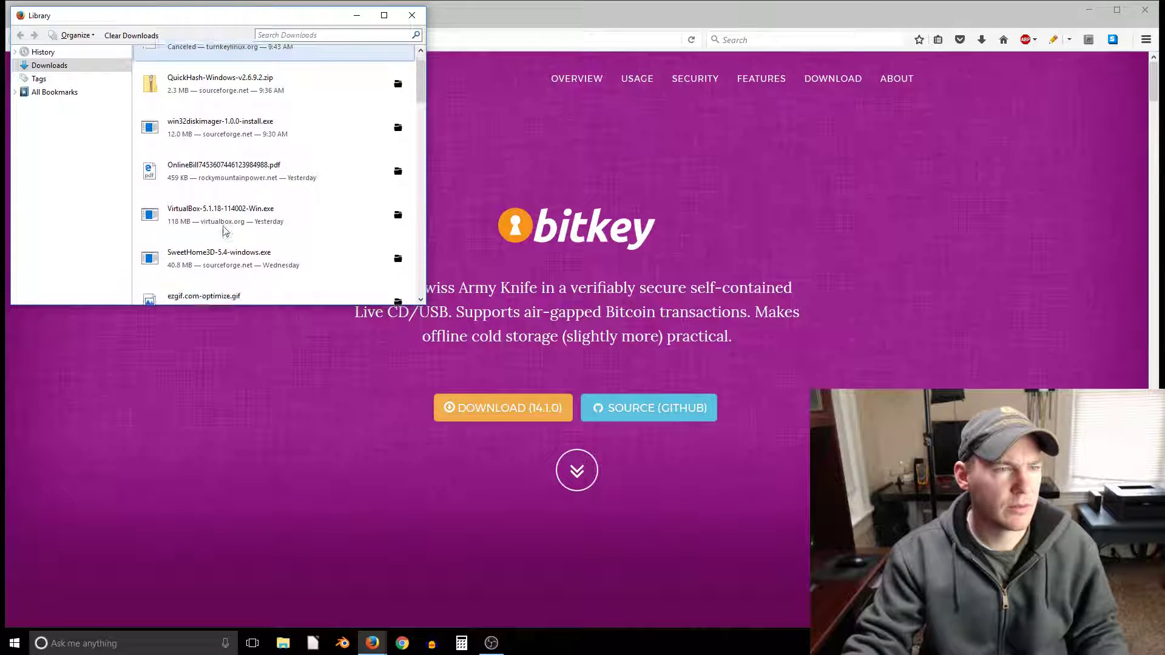
{"action": "scroll", "coordinate": [219, 231], "scroll_direction": "up", "scroll_amount": 1}
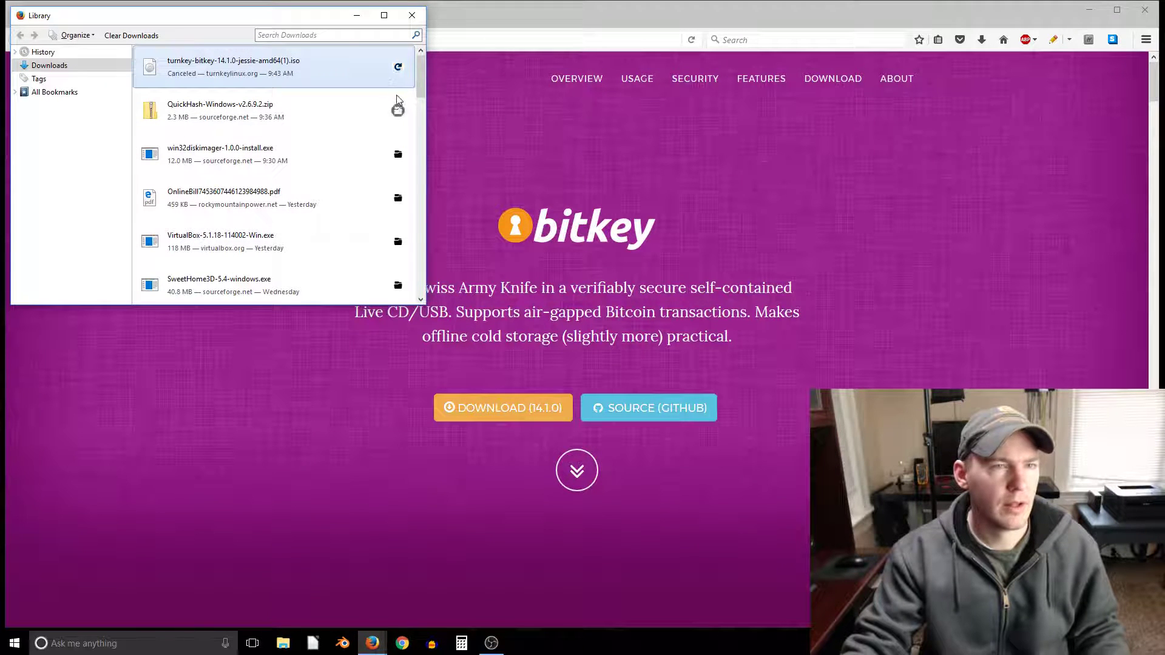
{"action": "left_click", "coordinate": [398, 110]}
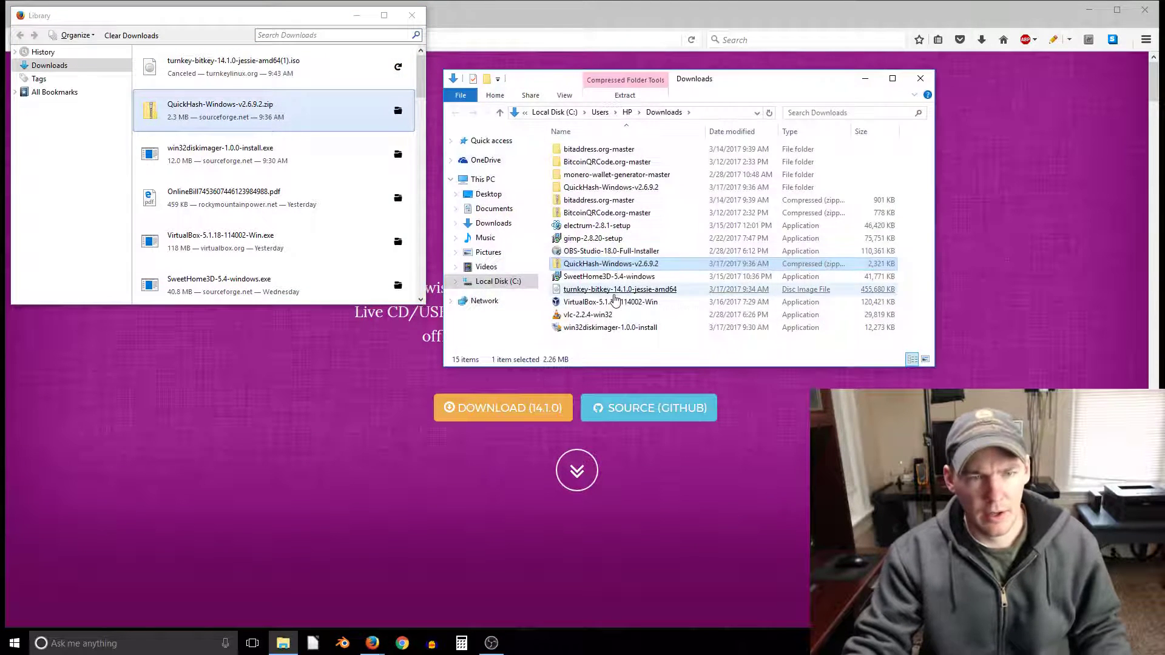
Check the turnkey-bitkey ISO's properties (445 MB), then close the downloads library
{"action": "left_click", "coordinate": [615, 292]}
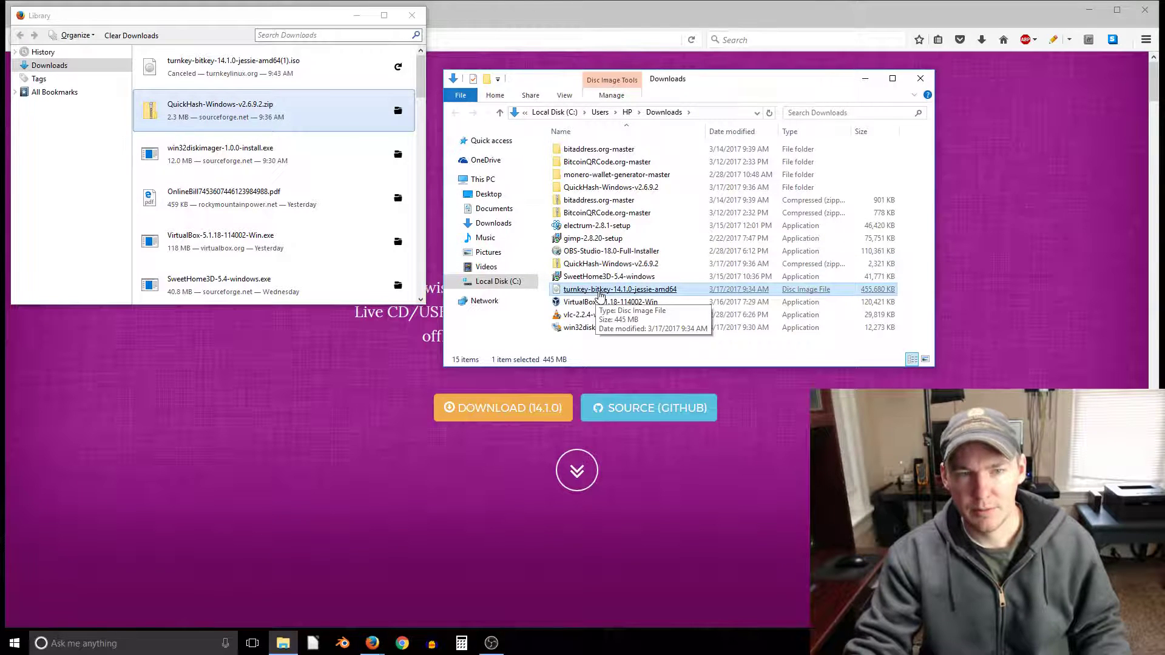
{"action": "right_click", "coordinate": [626, 290]}
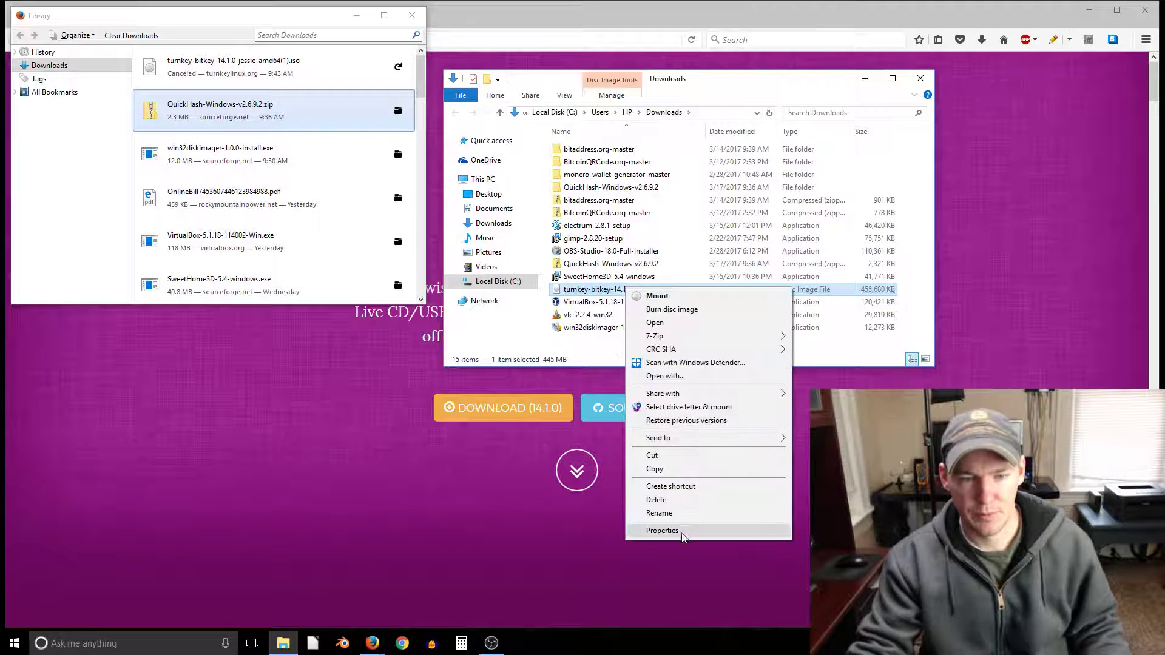
{"action": "left_click", "coordinate": [662, 531]}
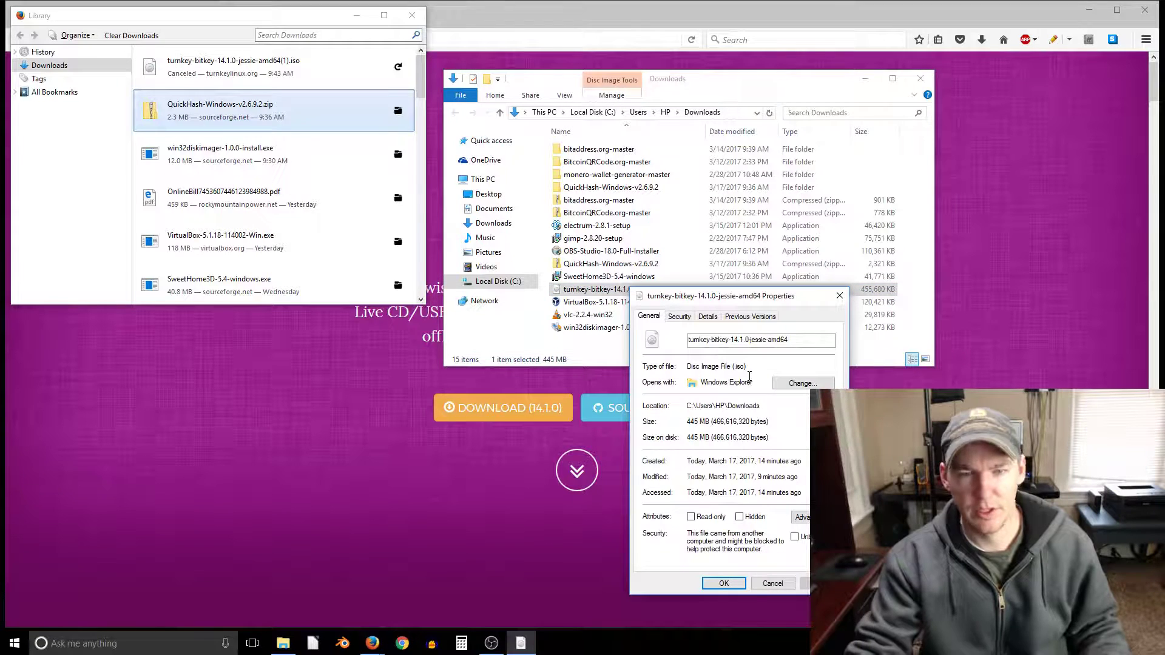
{"action": "left_click", "coordinate": [784, 585]}
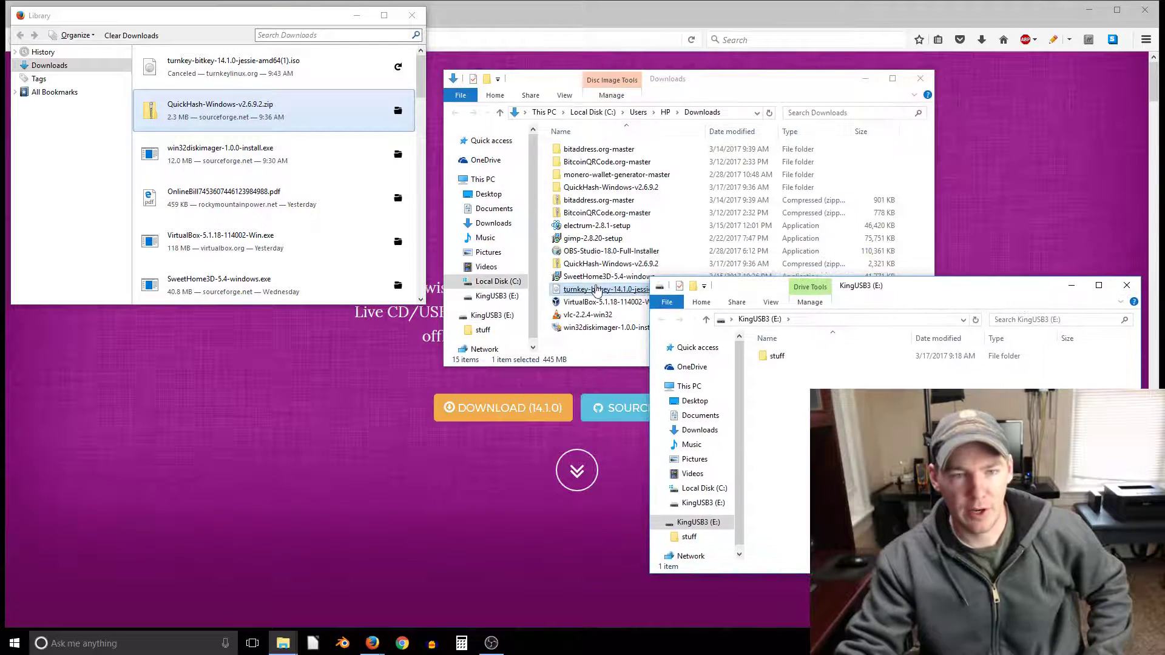
{"action": "left_click", "coordinate": [607, 289]}
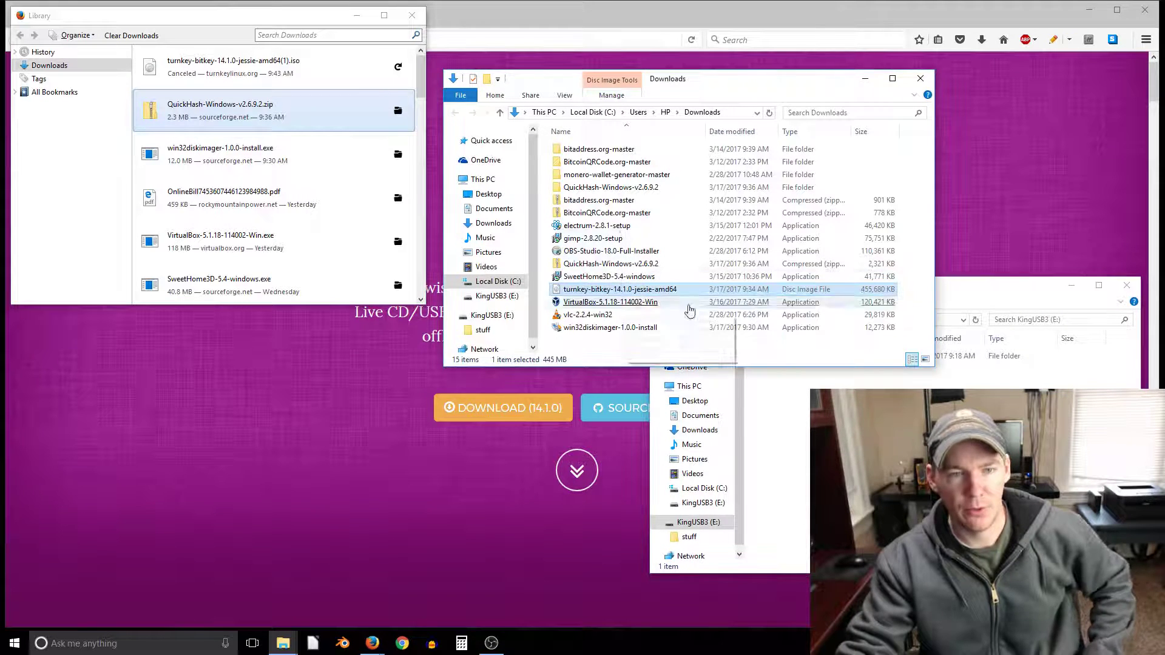
{"action": "left_click", "coordinate": [419, 17]}
Search 'win32 disk imager' in a new tab and start the download from its SourceForge page
{"action": "left_click", "coordinate": [150, 19]}
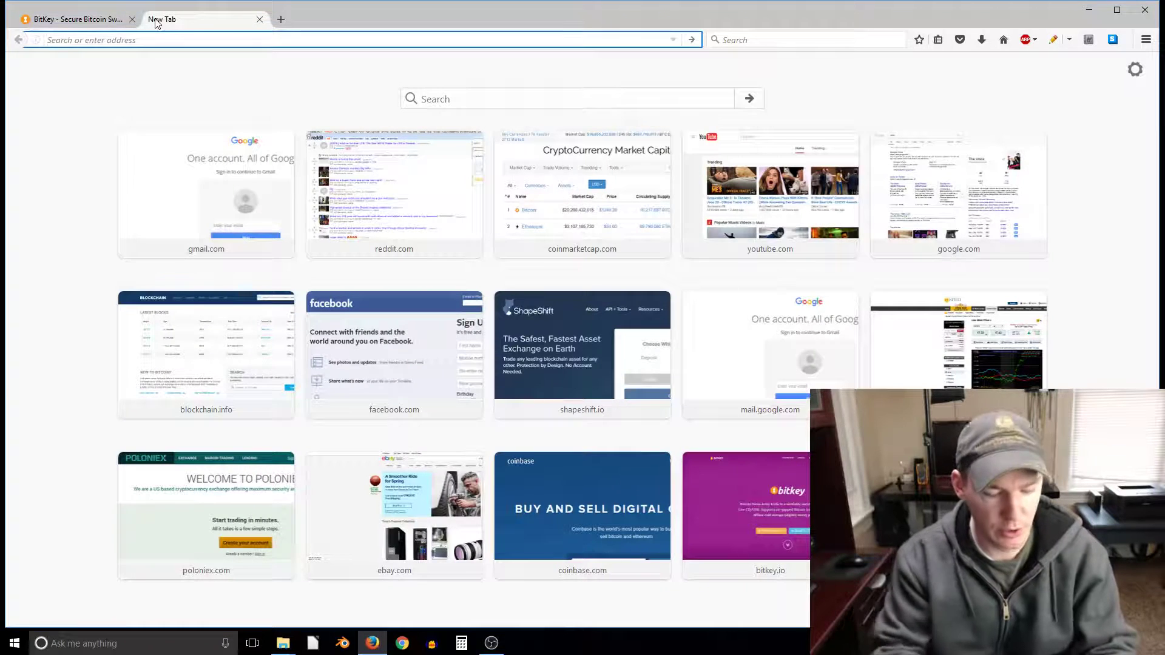
{"action": "type", "text": "win3"}
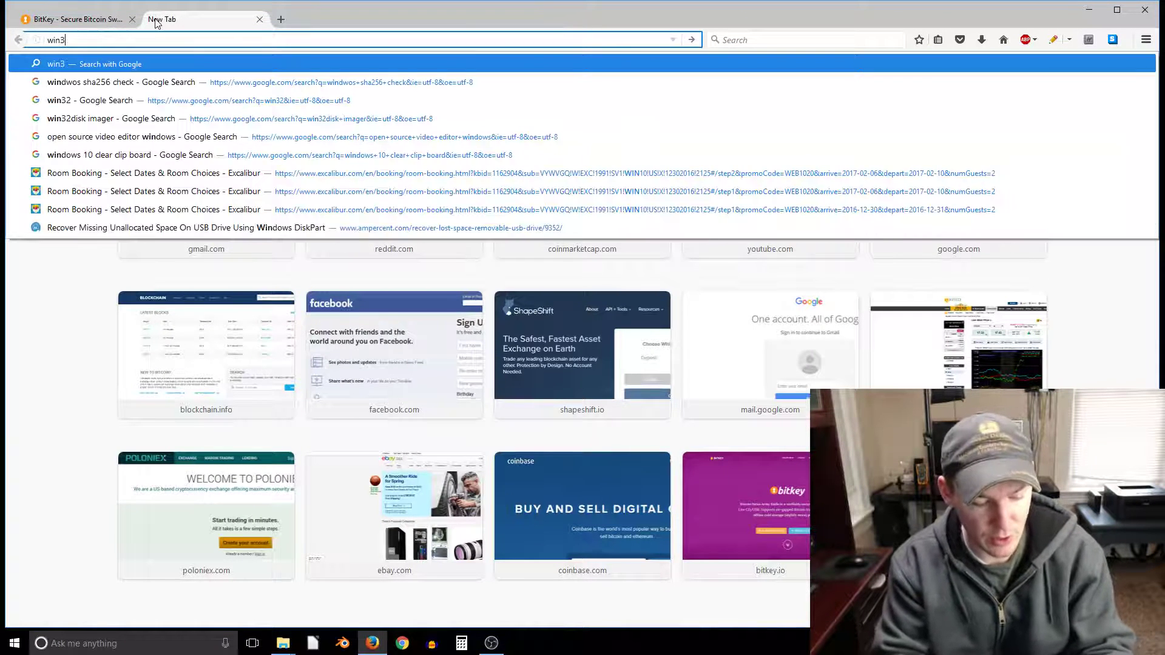
{"action": "type", "text": "2 di"}
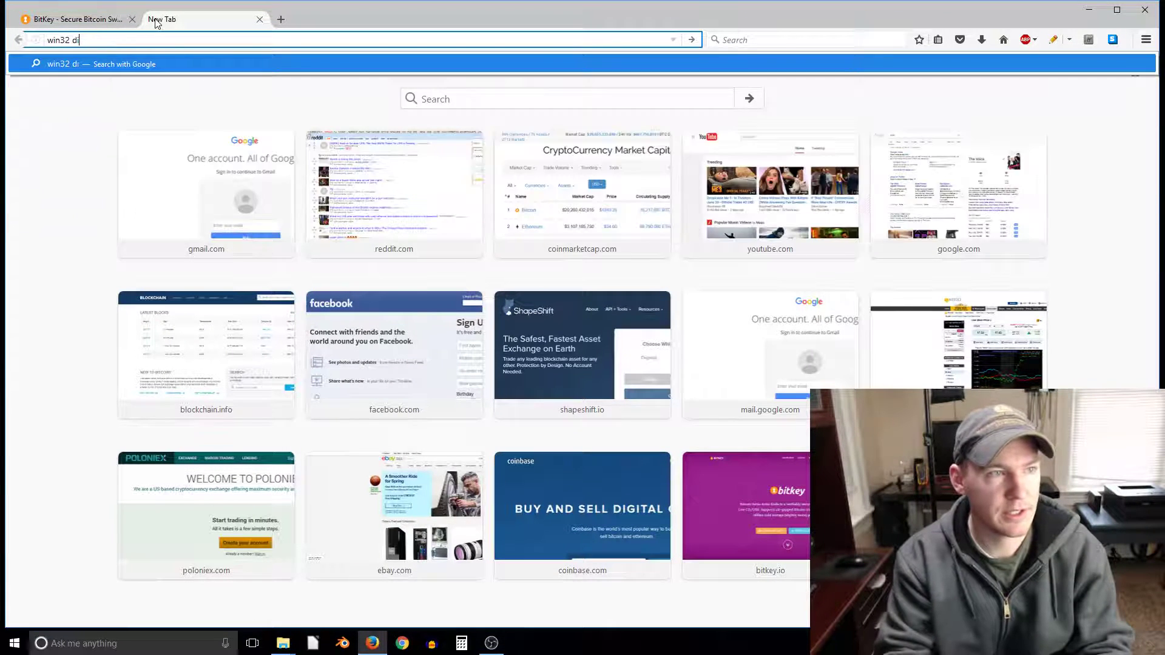
{"action": "type", "text": "sk imager"}
{"action": "key", "text": "Return"}
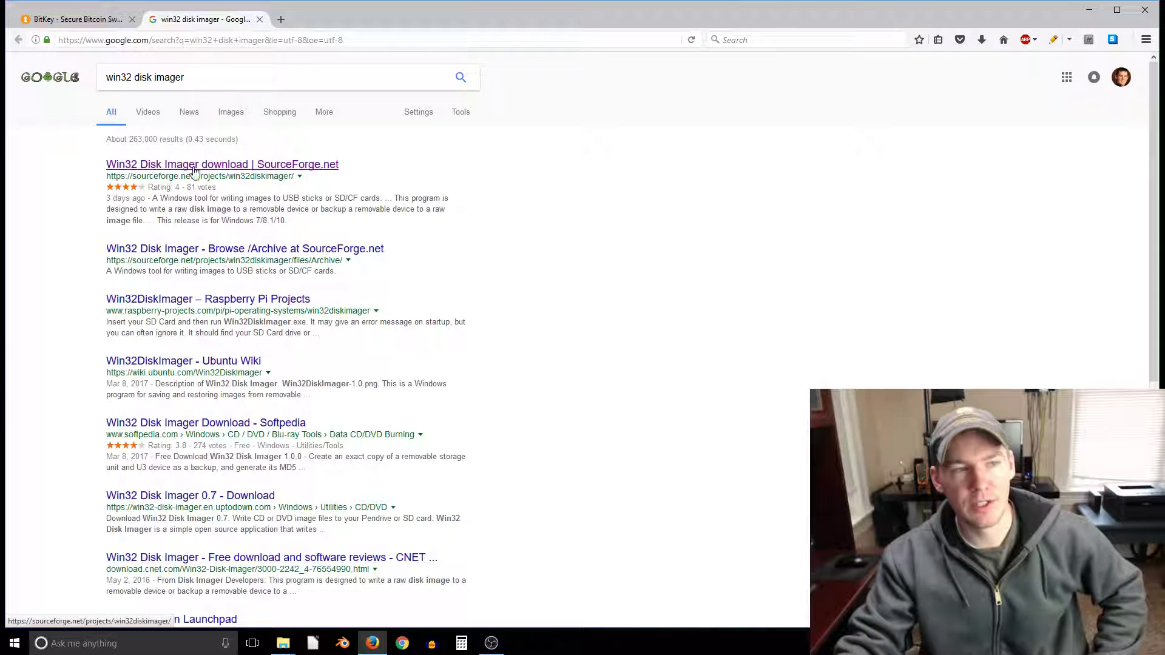
{"action": "left_click", "coordinate": [200, 167]}
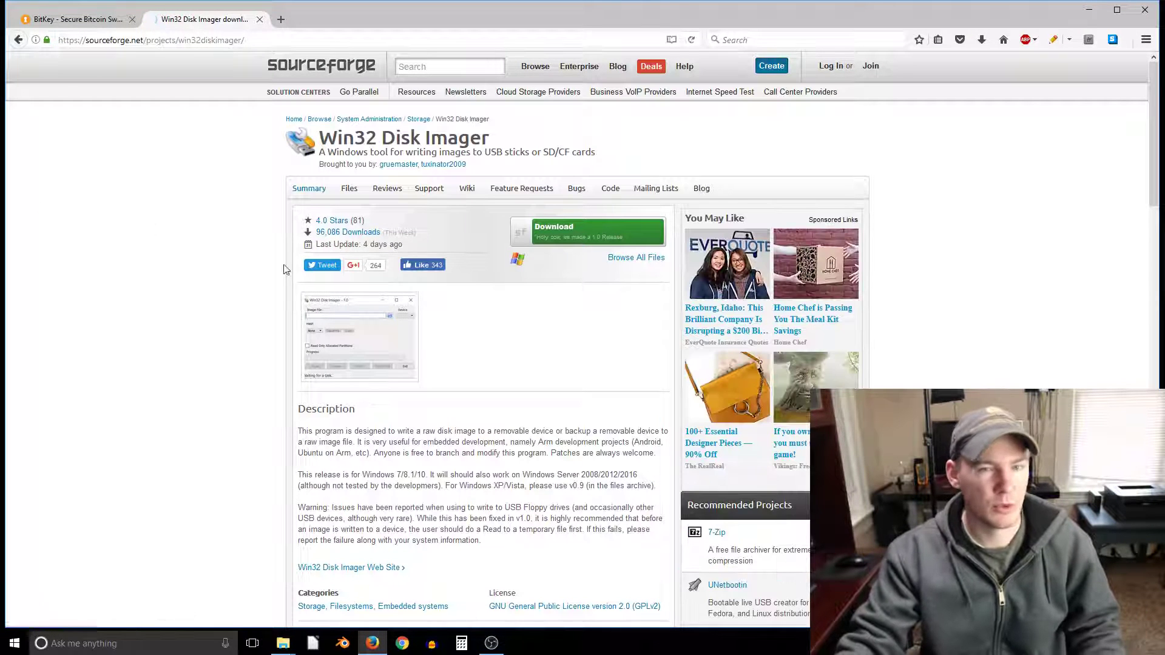
{"action": "scroll", "coordinate": [158, 340], "scroll_direction": "down", "scroll_amount": 1}
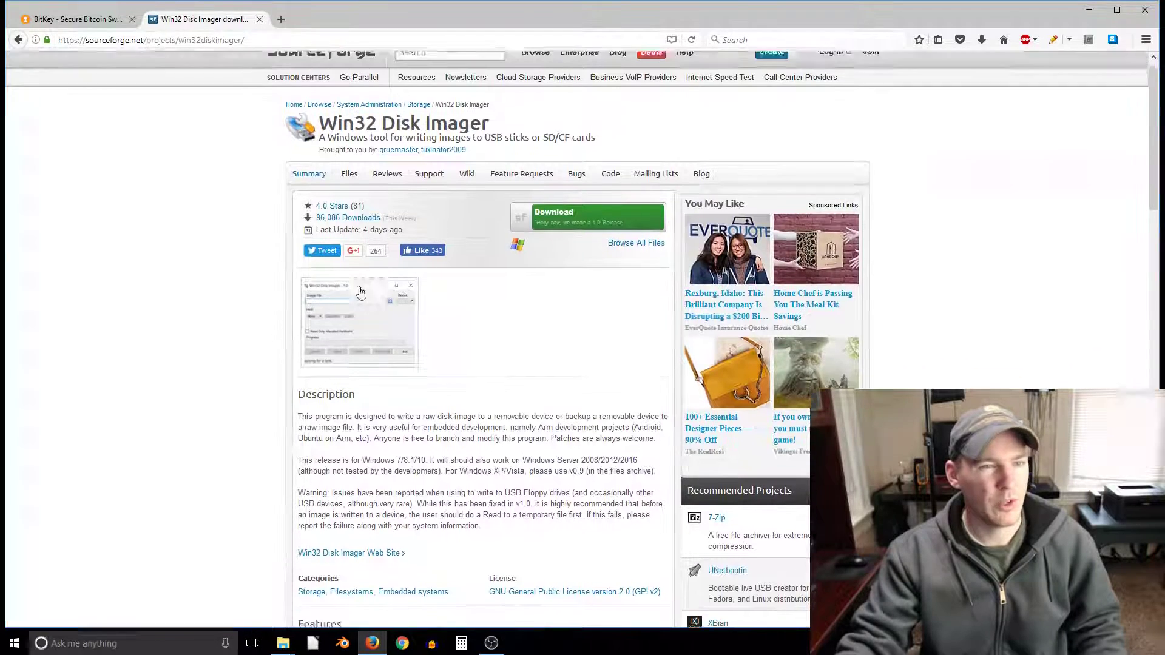
{"action": "scroll", "coordinate": [231, 361], "scroll_direction": "up", "scroll_amount": 1}
{"action": "left_click", "coordinate": [562, 235]}
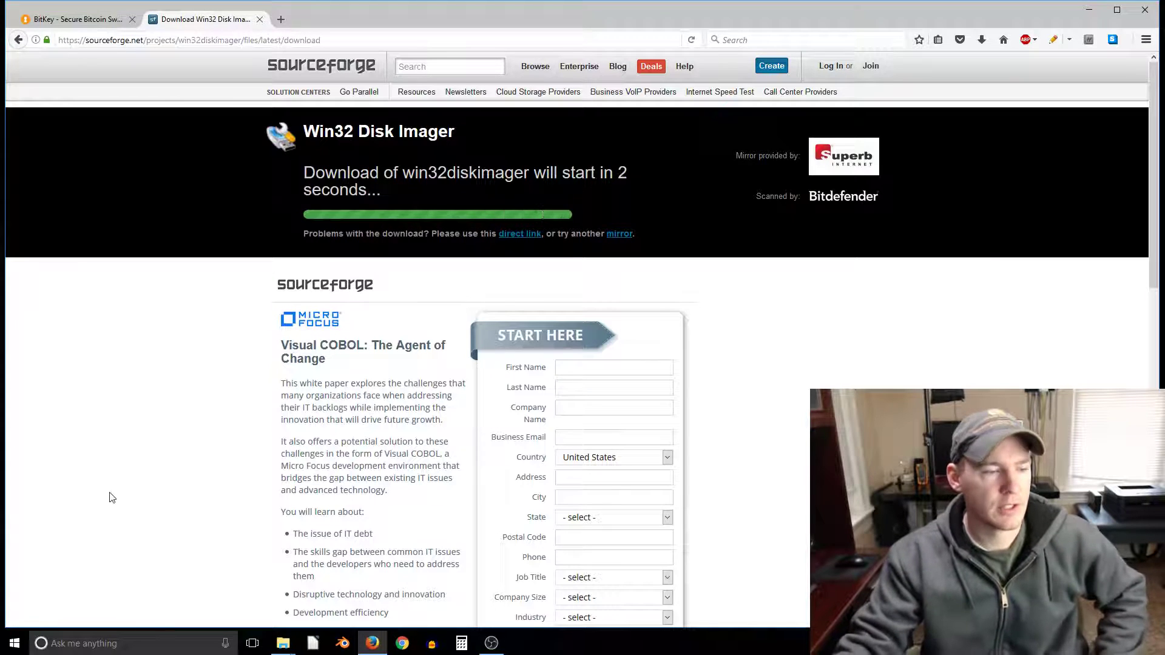
After a brief Start menu search for 'win32', save the win32diskimager-1.0.0-install.exe installer
{"action": "left_click", "coordinate": [13, 644]}
{"action": "type", "text": "win32"}
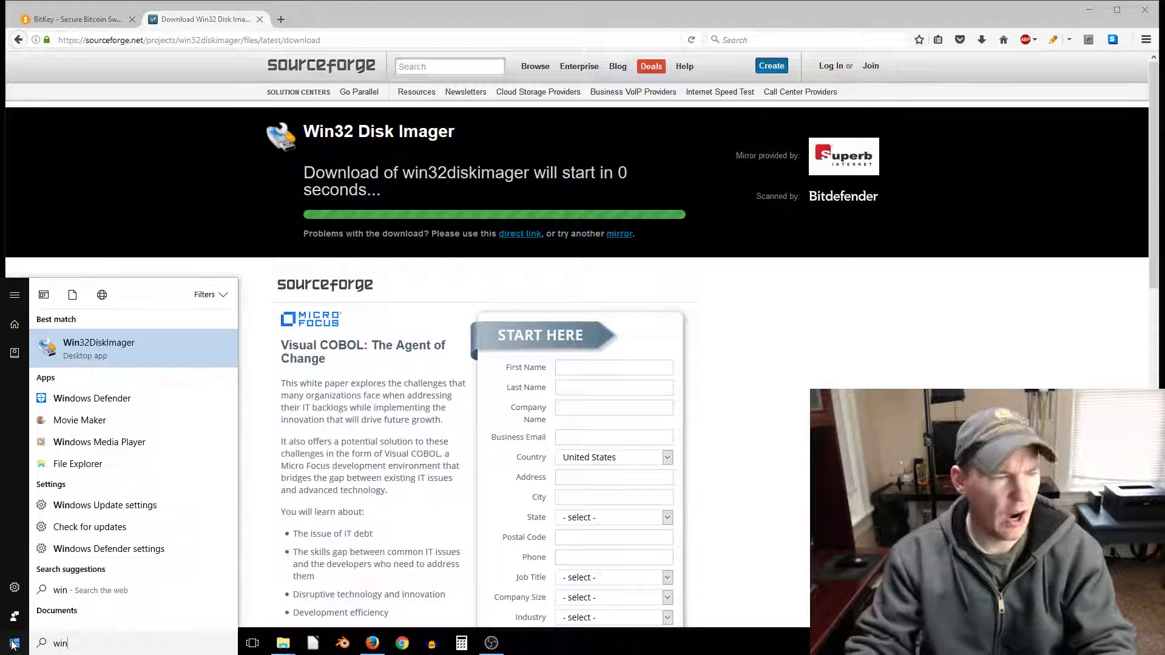
{"action": "key", "text": "BackSpace"}
{"action": "key", "text": "BackSpace"}
{"action": "key", "text": "BackSpace"}
{"action": "key", "text": "BackSpace"}
{"action": "key", "text": "BackSpace"}
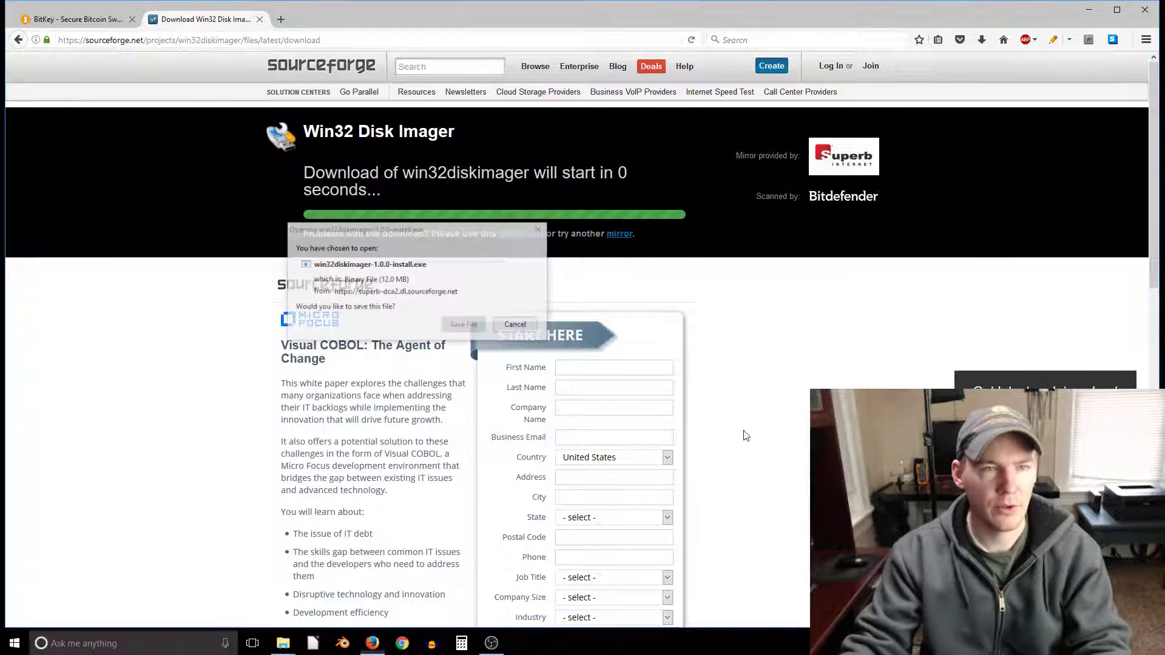
{"action": "left_click", "coordinate": [465, 326]}
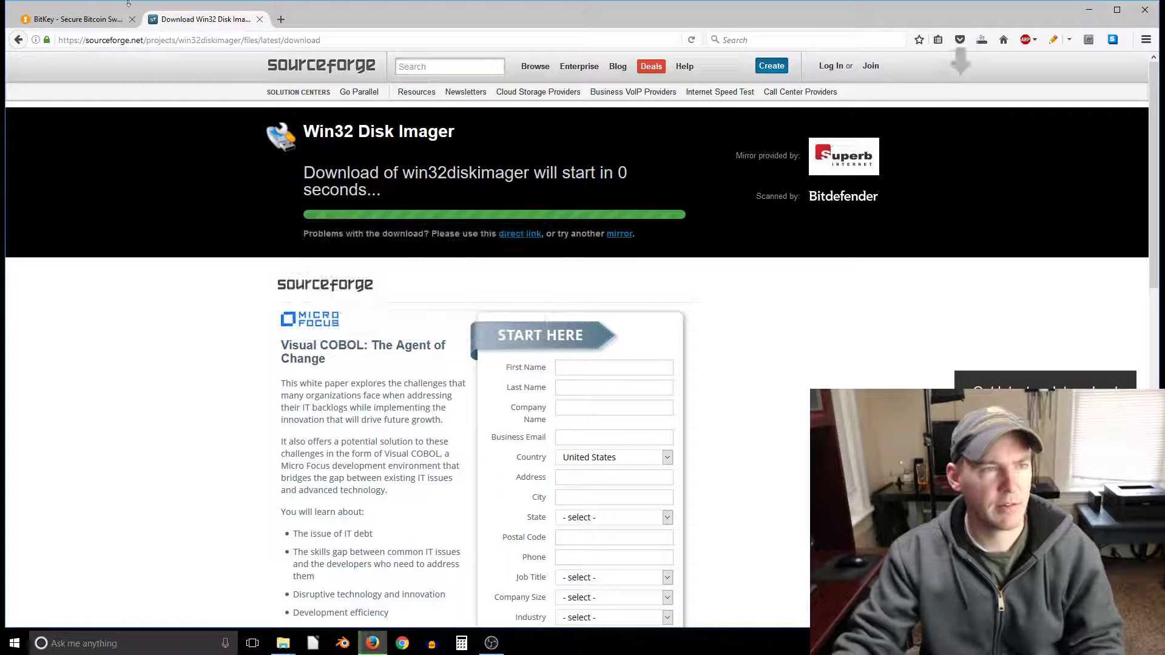
{"action": "left_click", "coordinate": [72, 18]}
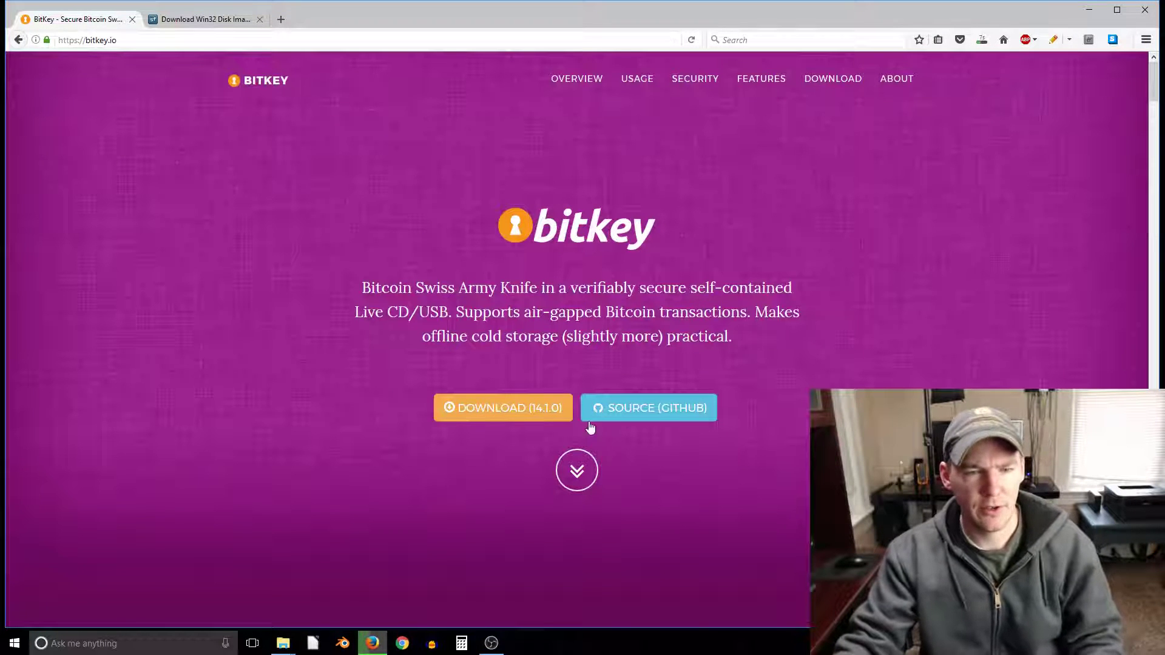
From bitkey.io's cryptographic signatures and package manifest, open the turnkey-bitkey-14.1.0-jessie-amd64.iso.hash file
{"action": "scroll", "coordinate": [430, 372], "scroll_direction": "down", "scroll_amount": 3}
{"action": "scroll", "coordinate": [562, 275], "scroll_direction": "up", "scroll_amount": 3}
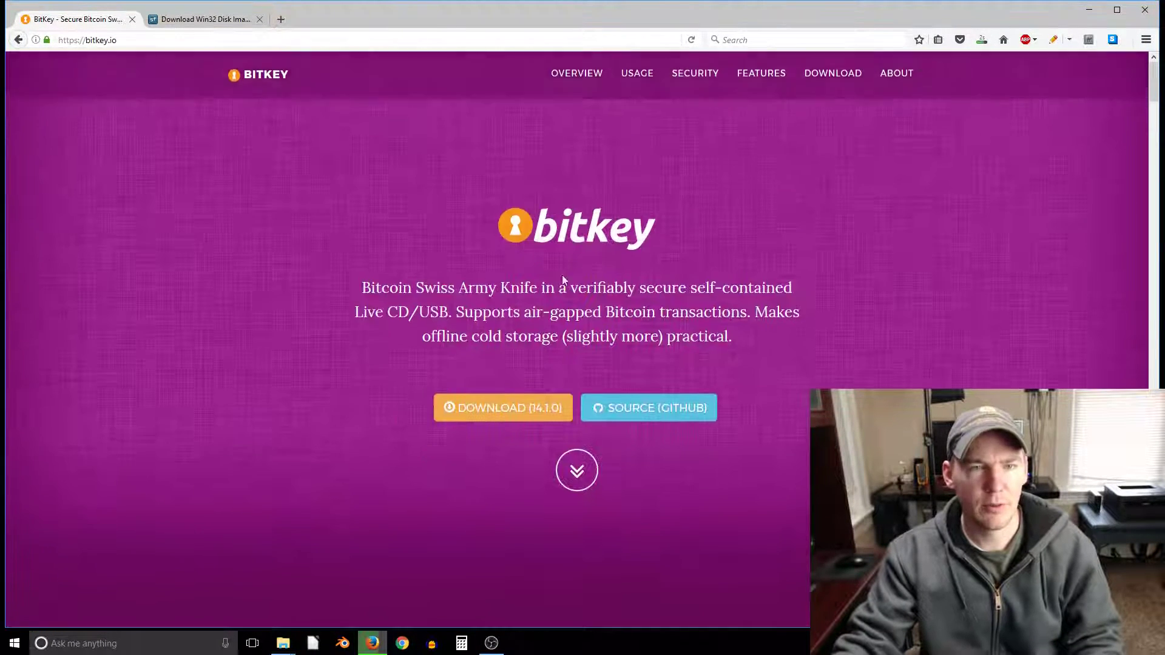
{"action": "left_click", "coordinate": [577, 473]}
{"action": "scroll", "coordinate": [537, 263], "scroll_direction": "up", "scroll_amount": 5}
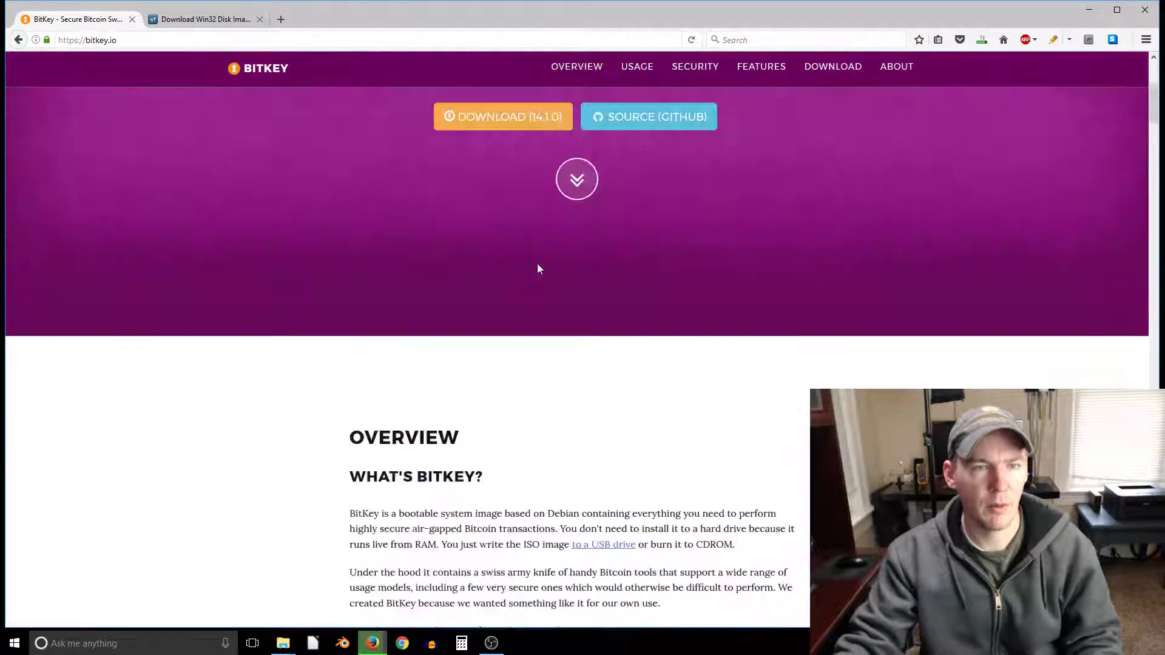
{"action": "scroll", "coordinate": [538, 269], "scroll_direction": "up", "scroll_amount": 2}
{"action": "left_click", "coordinate": [490, 255]}
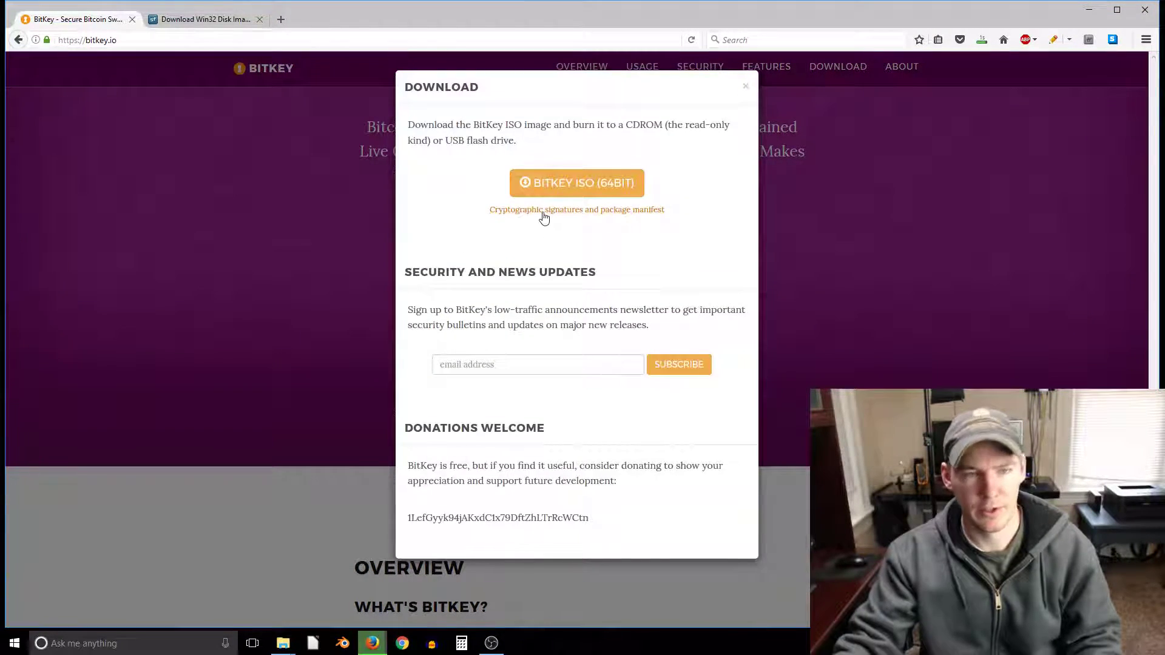
{"action": "left_click", "coordinate": [542, 218]}
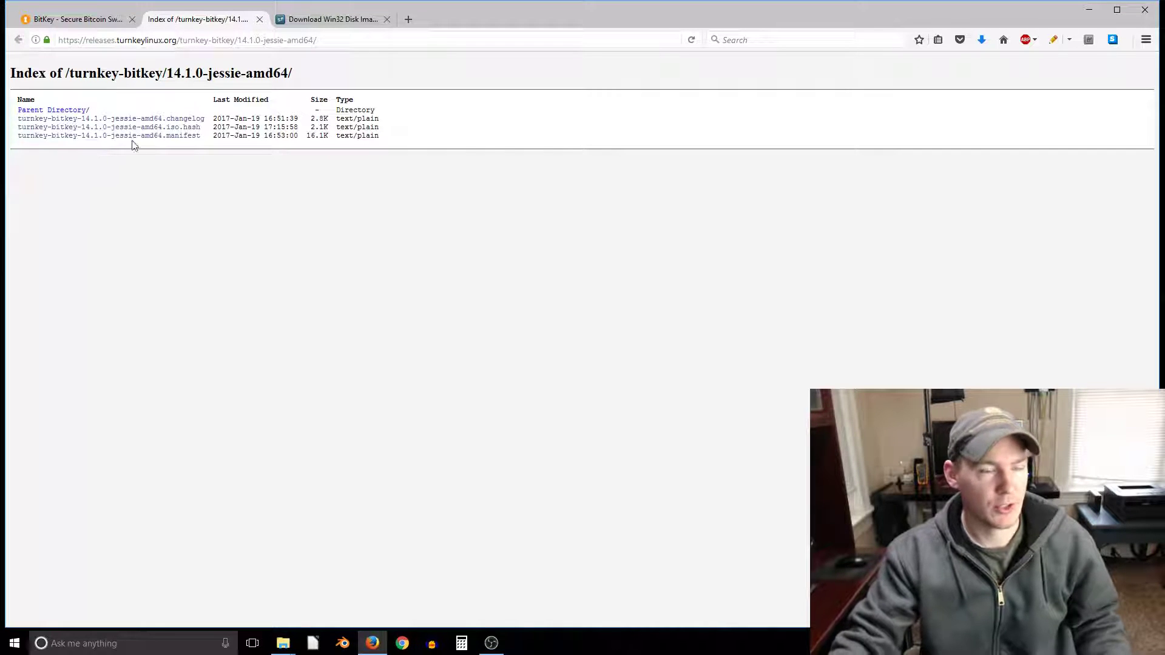
{"action": "left_click", "coordinate": [97, 128]}
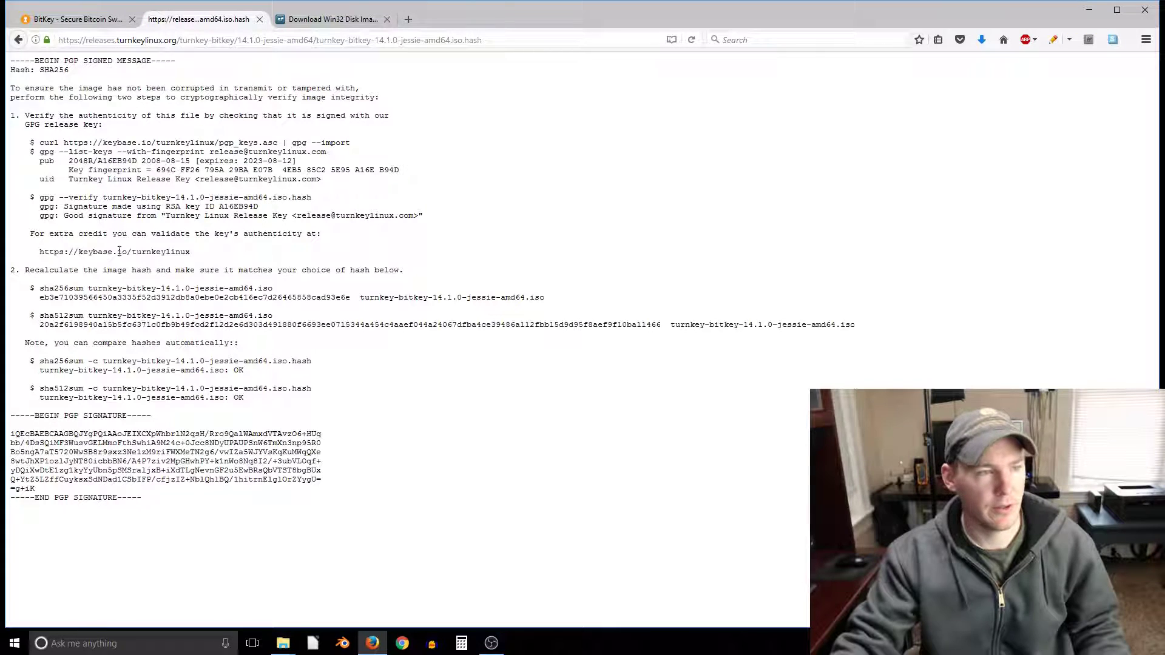
{"action": "left_click", "coordinate": [408, 21]}
Search the web for 'windows sha256 check'
{"action": "type", "text": "windo"}
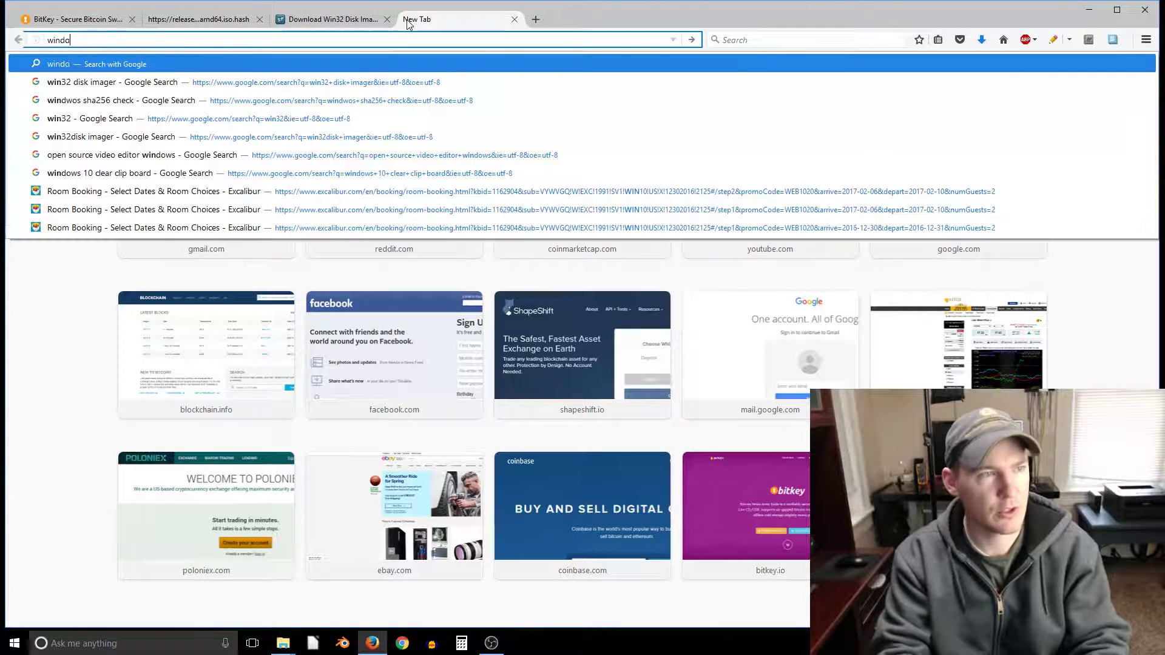
{"action": "type", "text": "ws"}
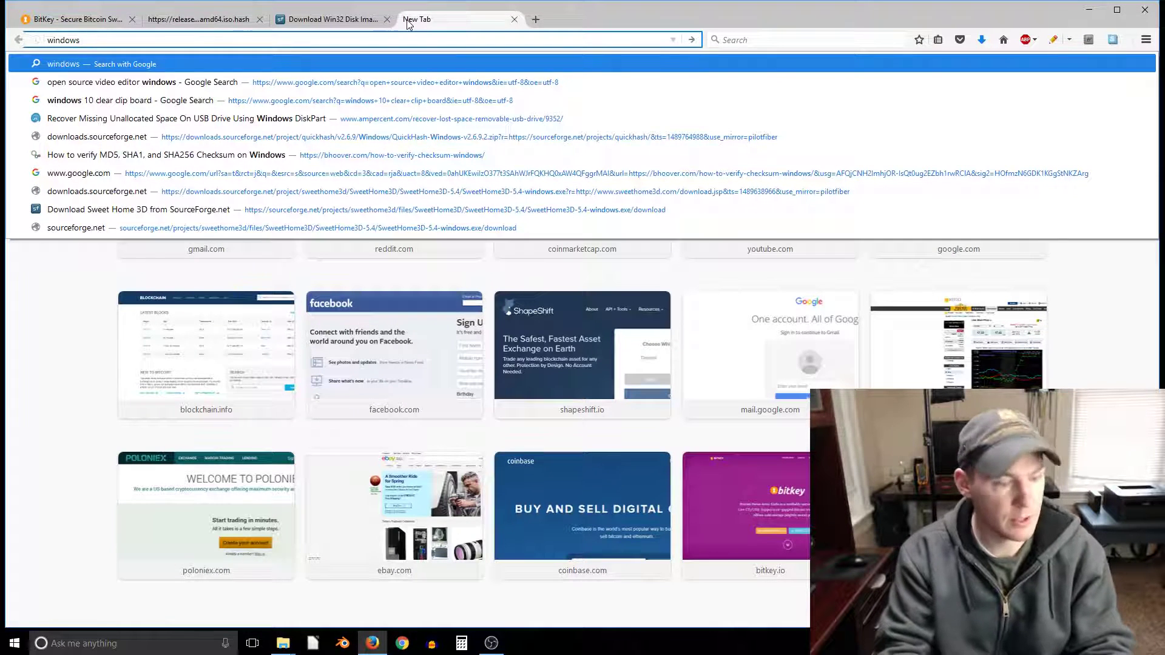
{"action": "type", "text": " sha252"}
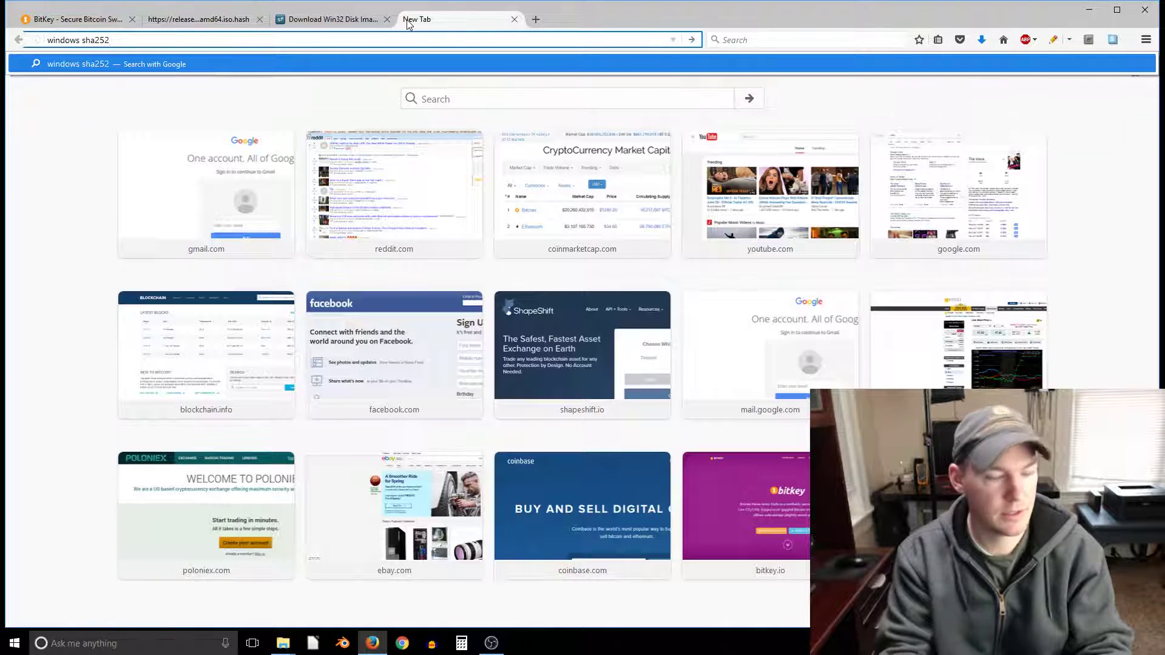
{"action": "key", "text": "BackSpace"}
{"action": "type", "text": "6 ha"}
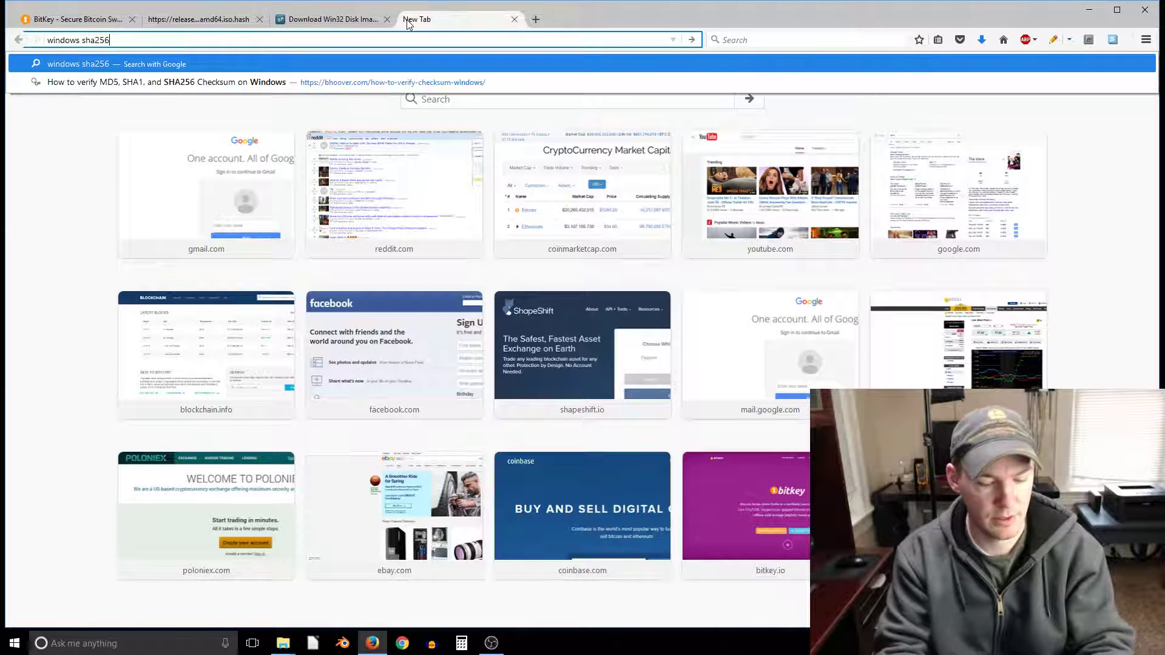
{"action": "key", "text": "BackSpace"}
{"action": "key", "text": "BackSpace"}
{"action": "type", "text": "check"}
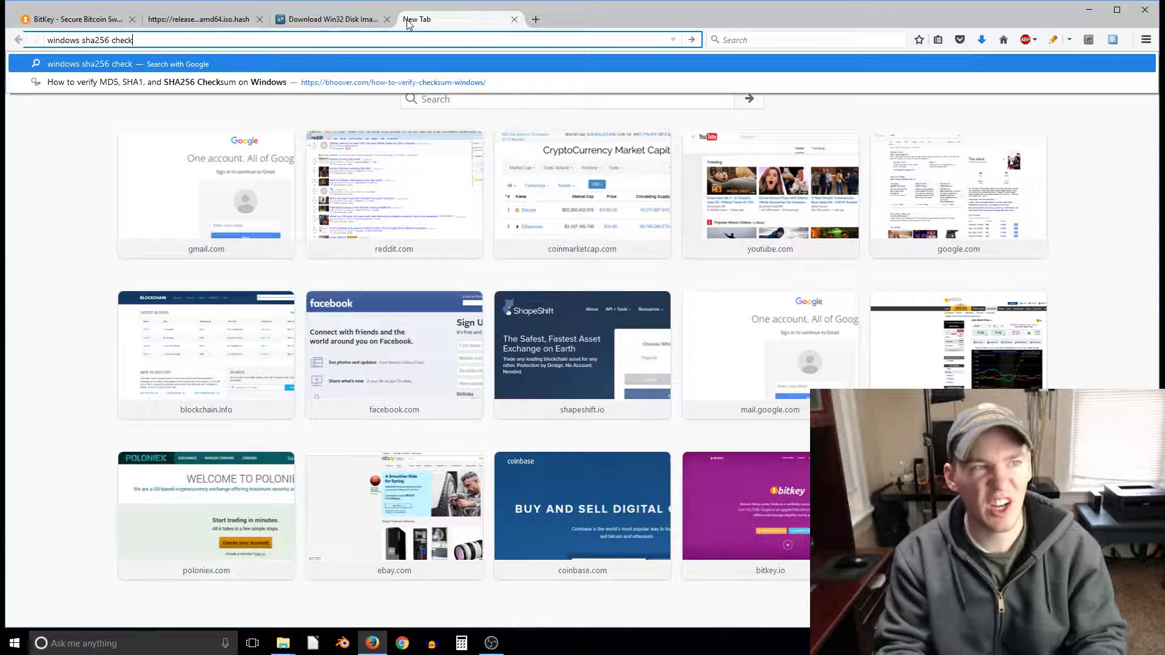
{"action": "key", "text": "Return"}
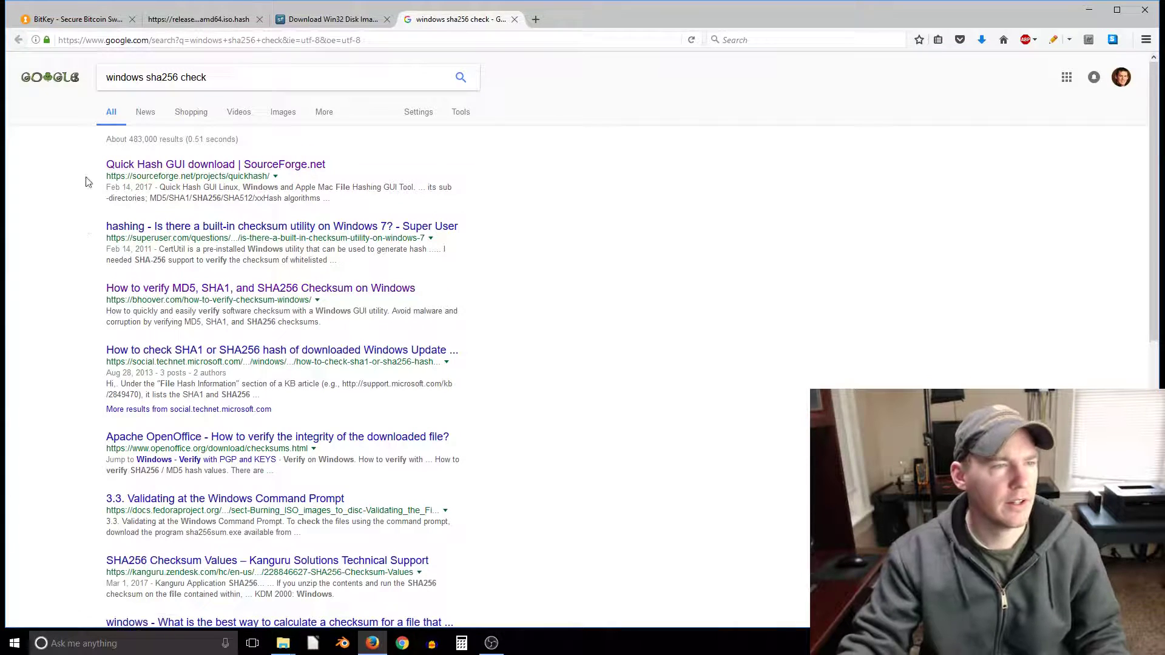
Open the Quick Hash GUI SourceForge page, then go back to the BitKey tab and minimize Firefox
{"action": "left_click", "coordinate": [144, 164]}
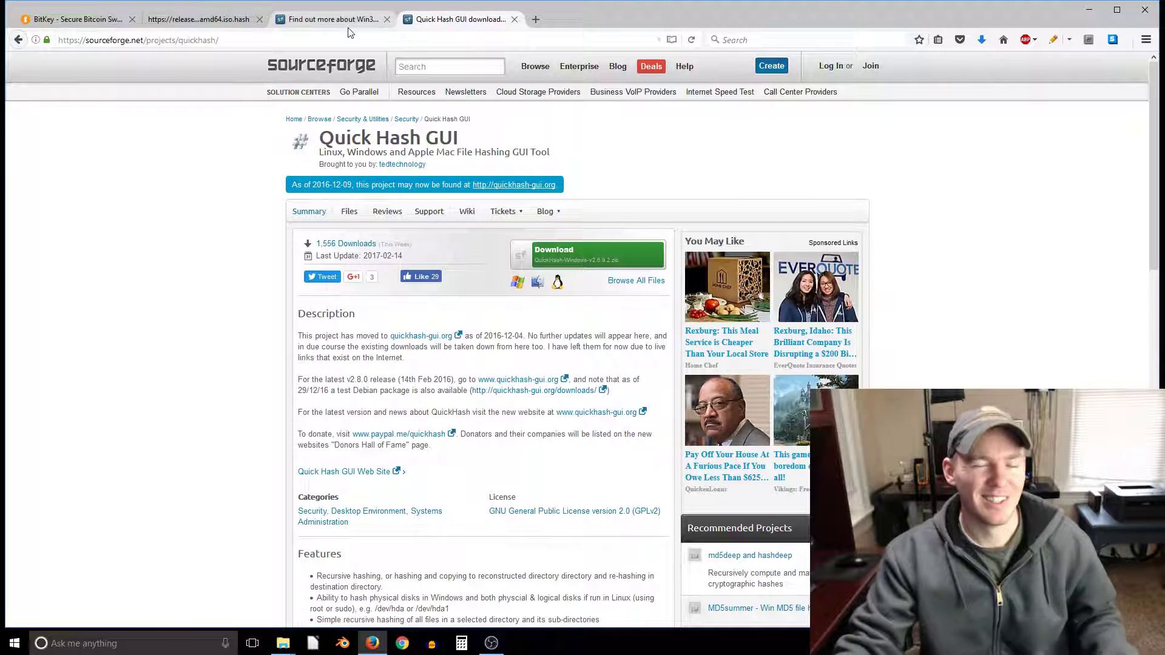
{"action": "left_click", "coordinate": [103, 26]}
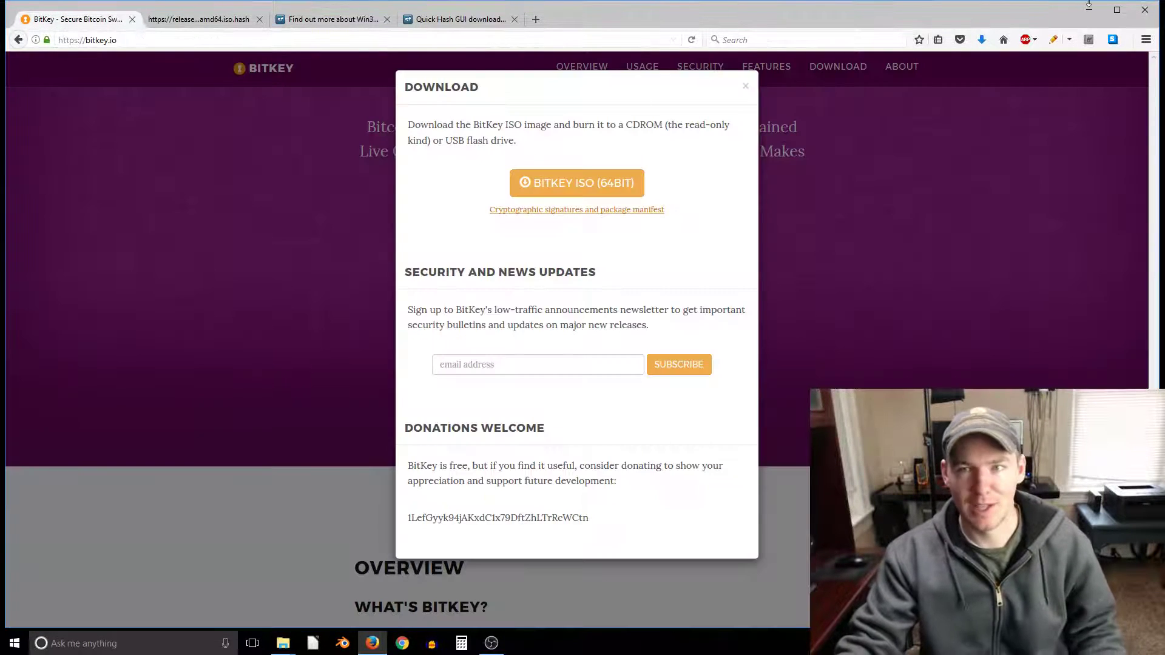
{"action": "left_click", "coordinate": [1089, 9]}
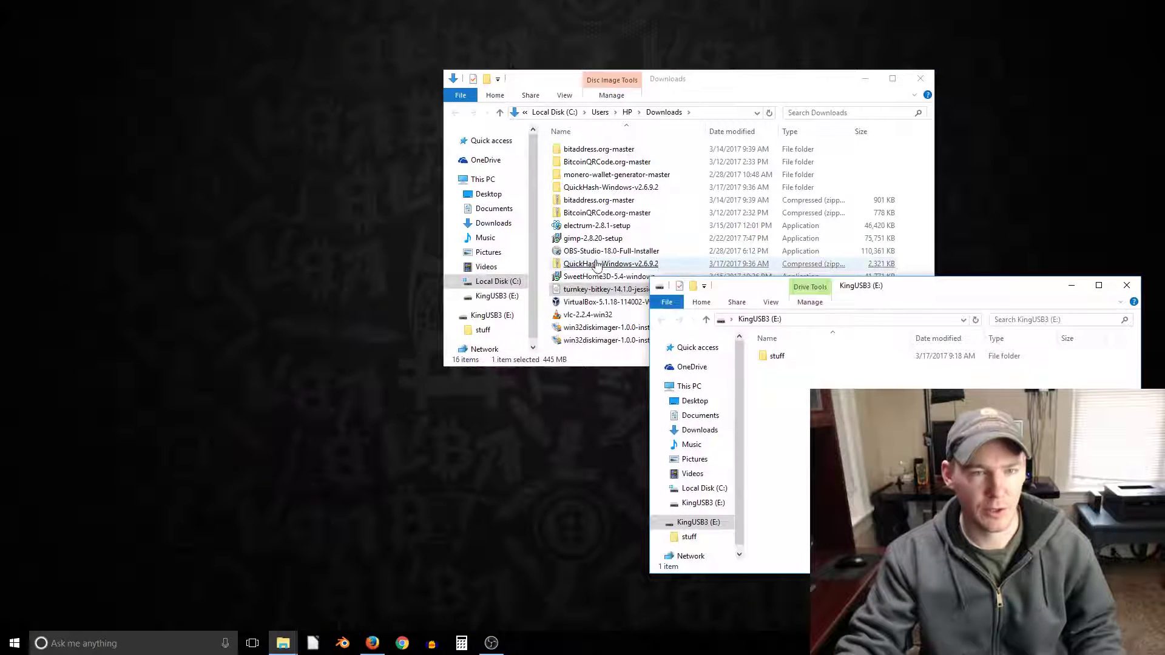
Run QuickHash-Windows-x64-v2.6.9.2 from the extracted folder and switch to single-file hashing
{"action": "left_click", "coordinate": [698, 85]}
{"action": "double_click", "coordinate": [607, 187]}
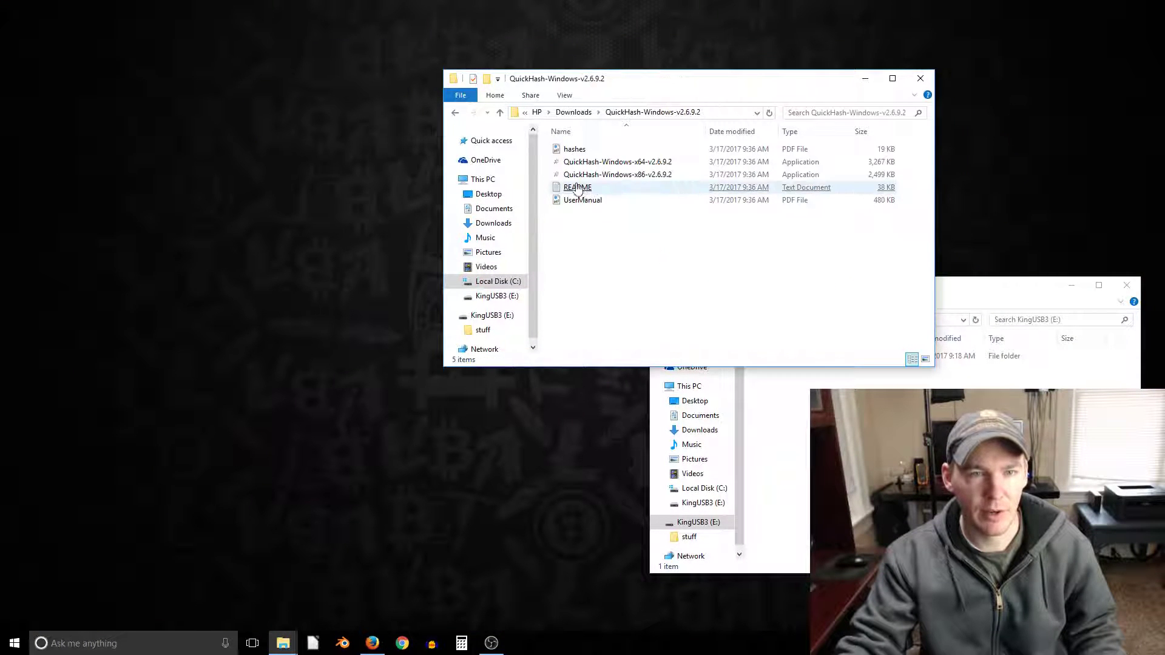
{"action": "left_click", "coordinate": [573, 152]}
{"action": "double_click", "coordinate": [576, 163]}
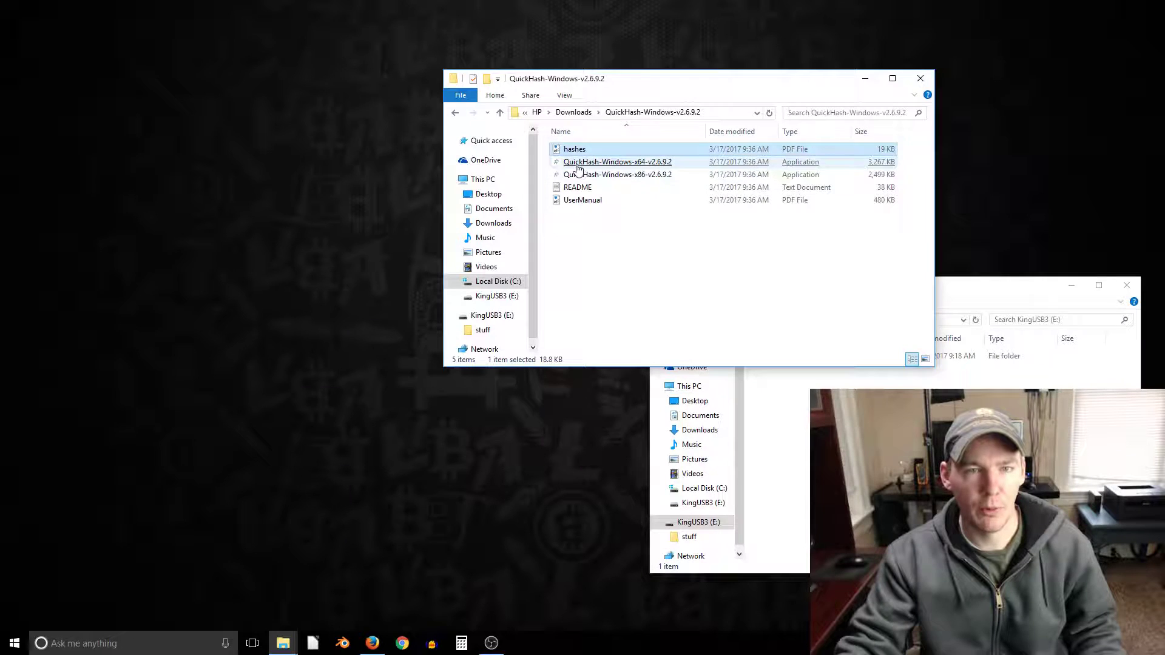
{"action": "left_click", "coordinate": [816, 334]}
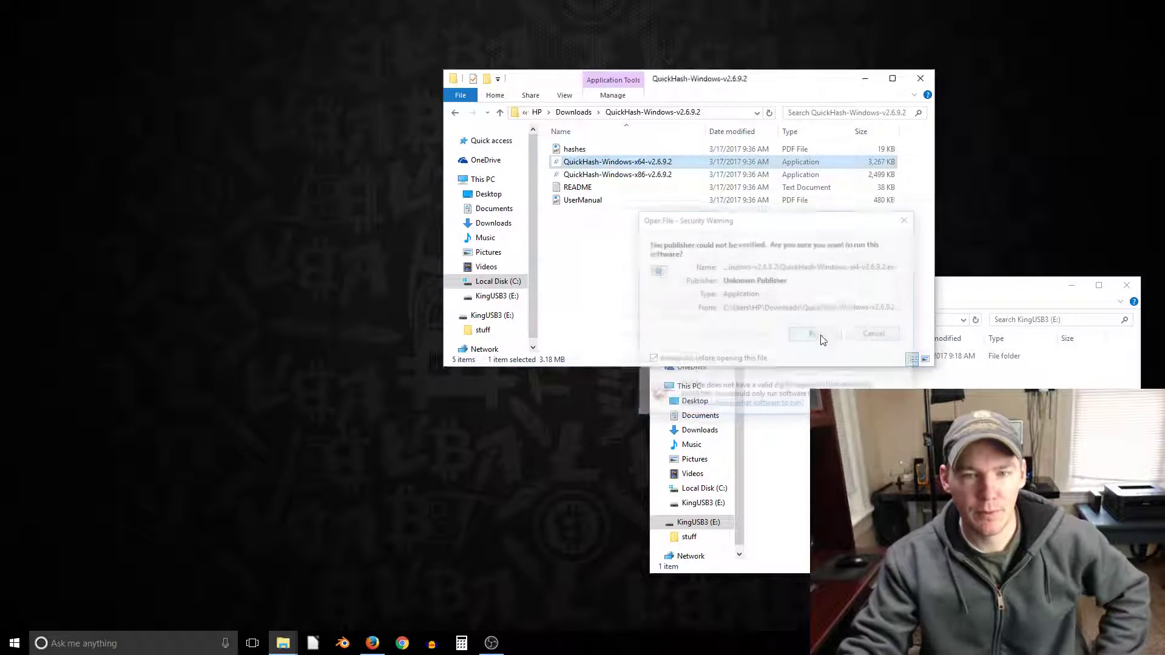
{"action": "left_click", "coordinate": [528, 161]}
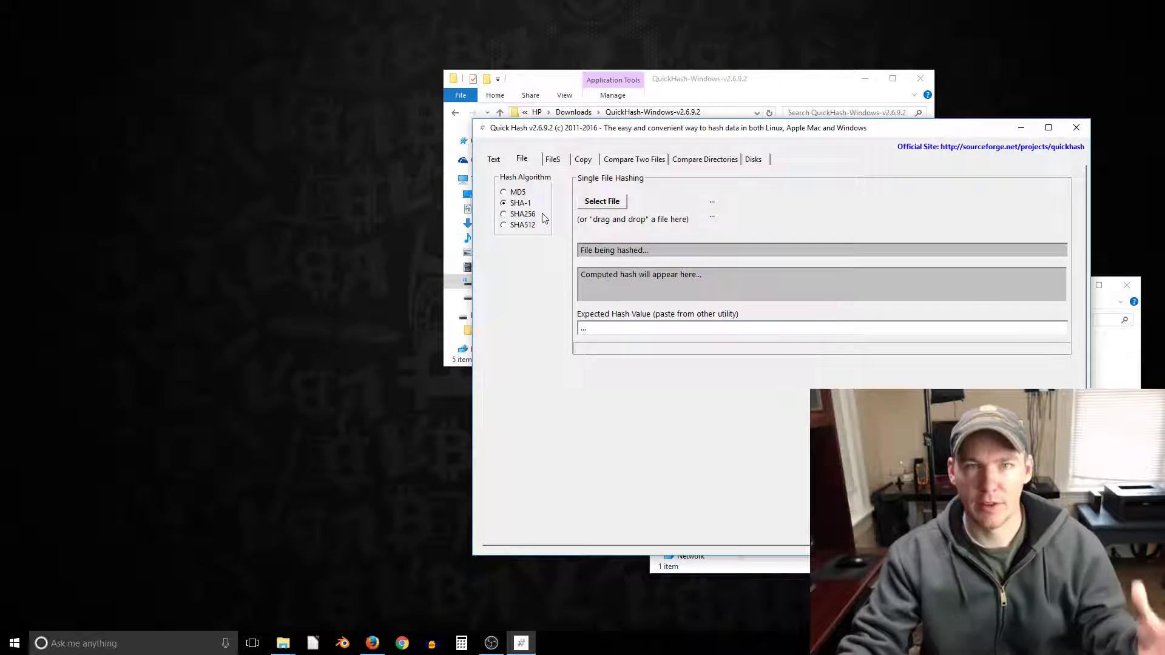
Hash turnkey-bitkey-14.1.0-jessie-amd64.iso with SHA256 and select the resulting hash value
{"action": "left_click", "coordinate": [505, 215]}
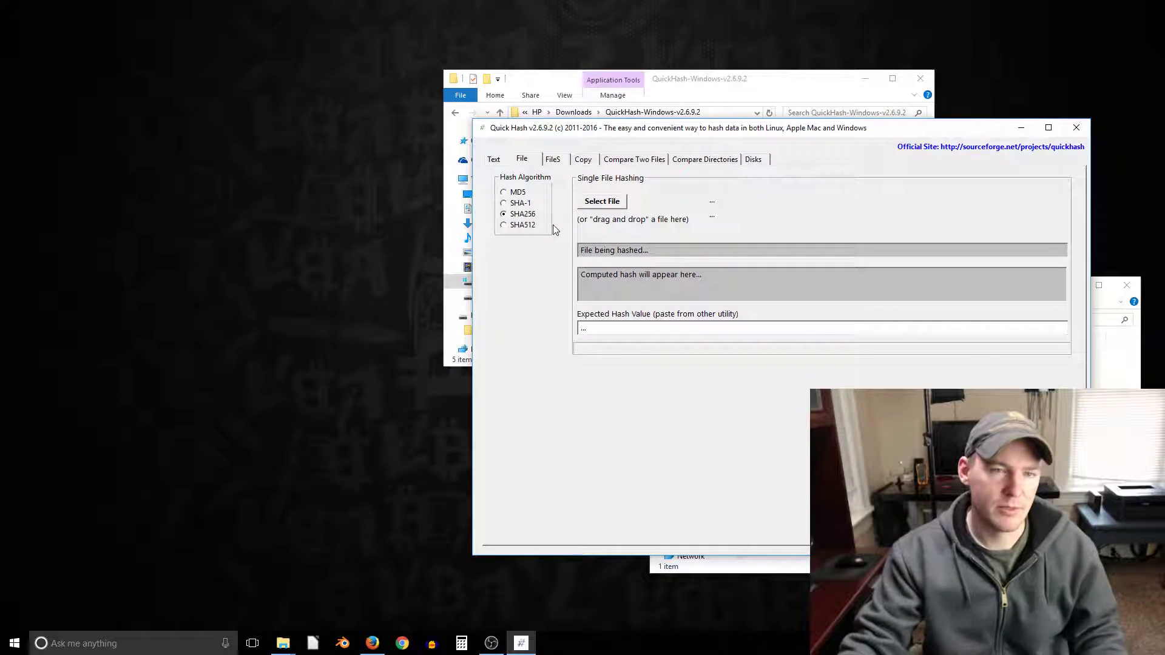
{"action": "left_click", "coordinate": [602, 202]}
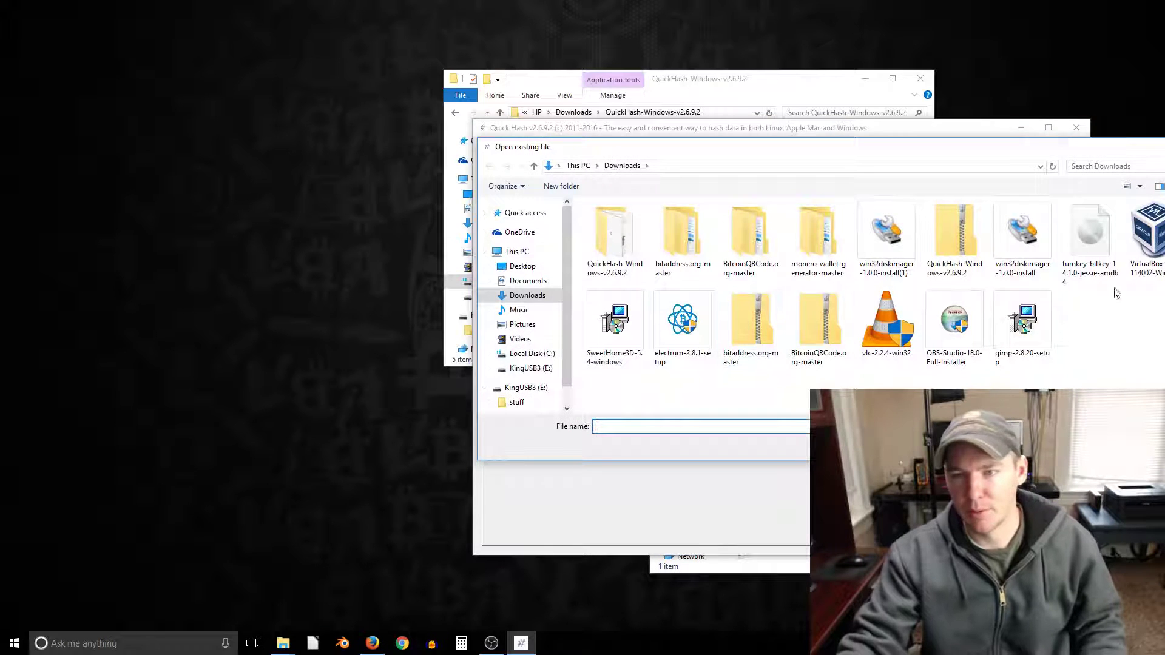
{"action": "double_click", "coordinate": [1090, 234]}
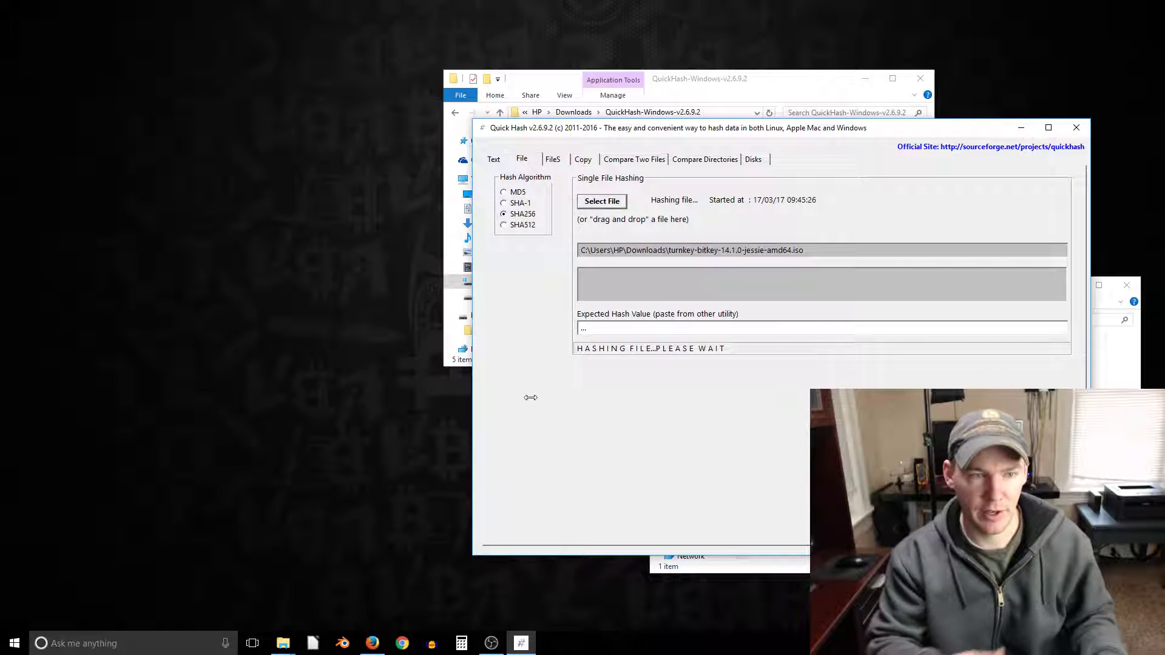
{"action": "double_click", "coordinate": [871, 276]}
{"action": "left_click", "coordinate": [681, 283]}
{"action": "double_click", "coordinate": [580, 280]}
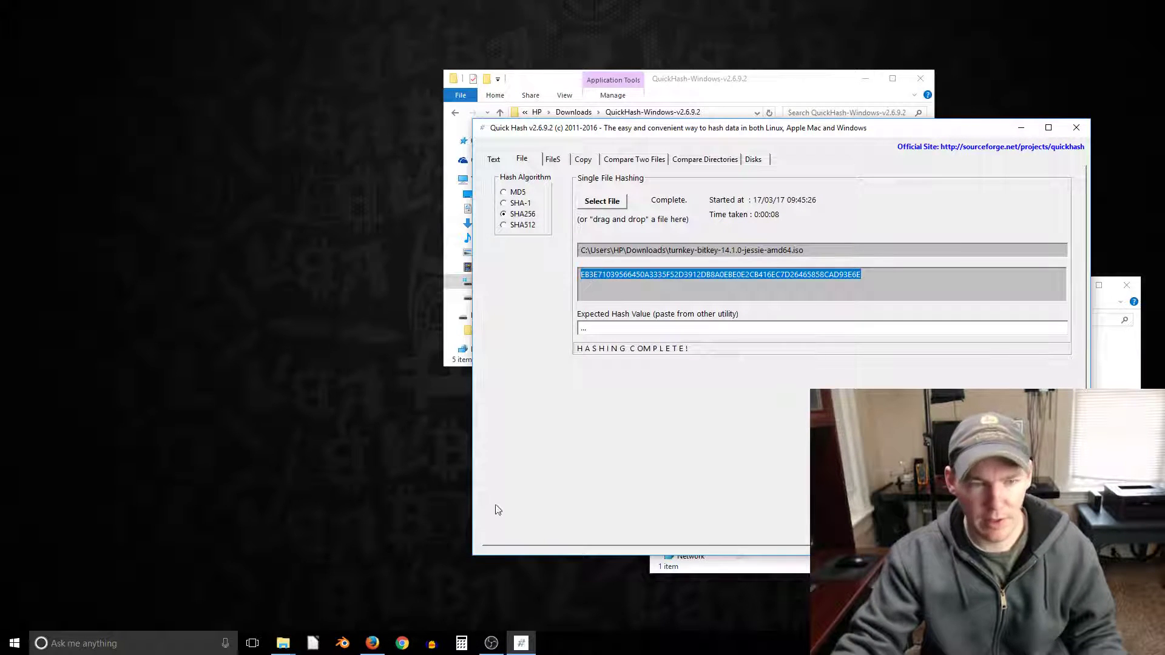
{"action": "left_click", "coordinate": [372, 644]}
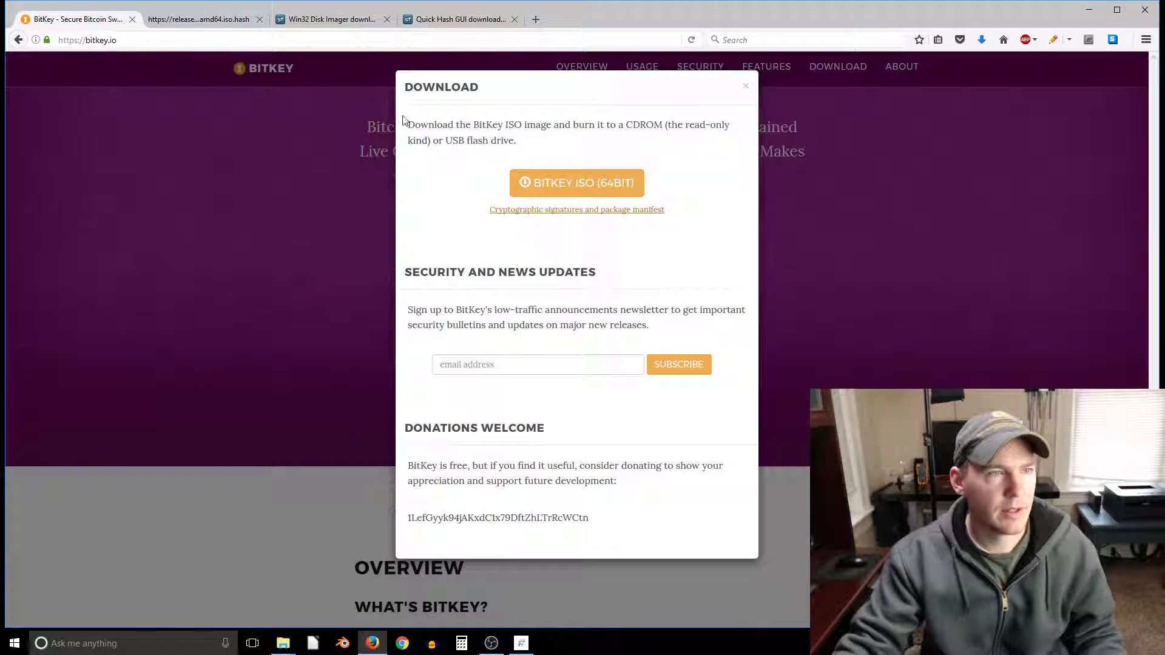
Copy the published SHA256 value from the ISO hash file page
{"action": "left_click", "coordinate": [200, 20]}
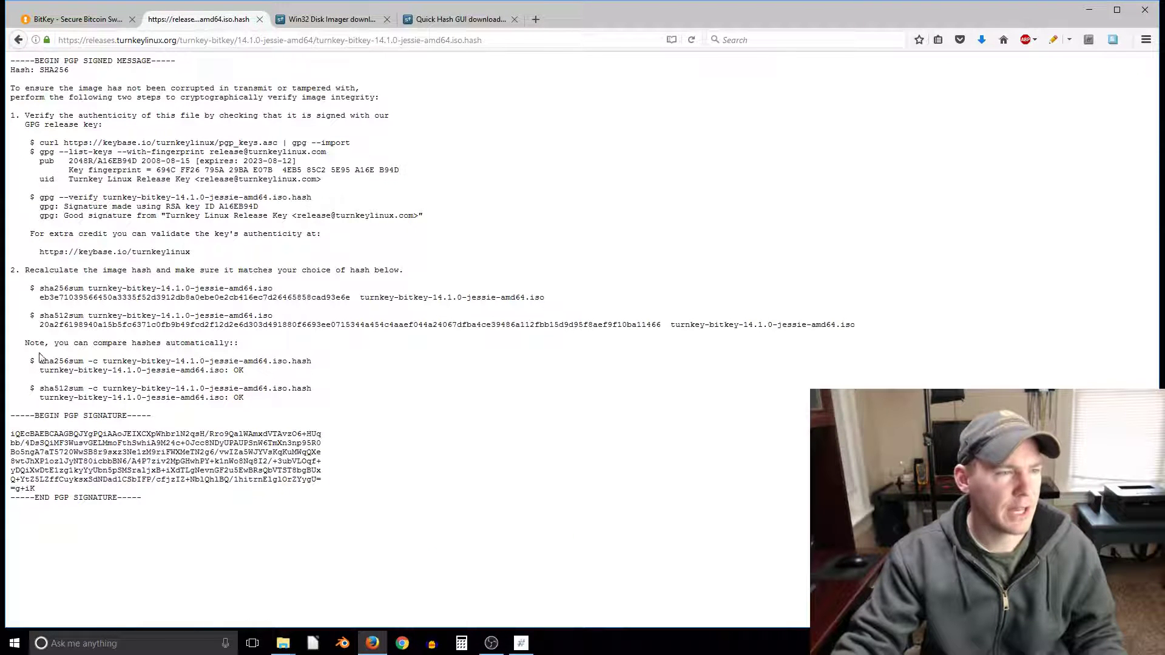
{"action": "left_click_drag", "start_coordinate": [40, 297], "coordinate": [351, 299]}
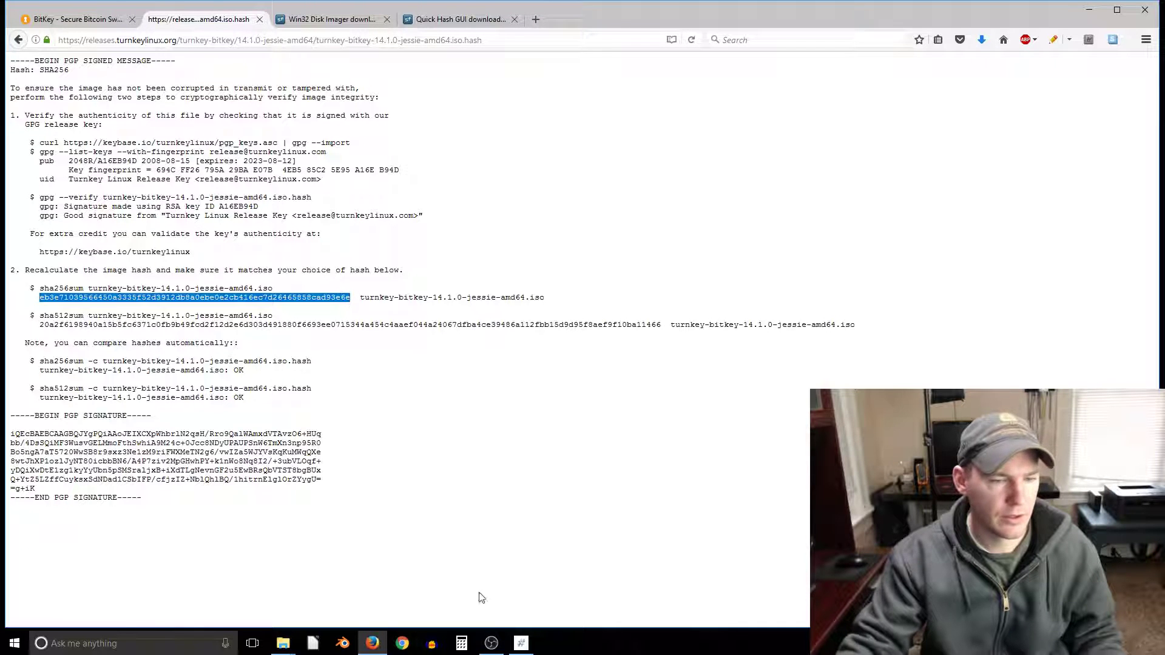
{"action": "left_click", "coordinate": [521, 643]}
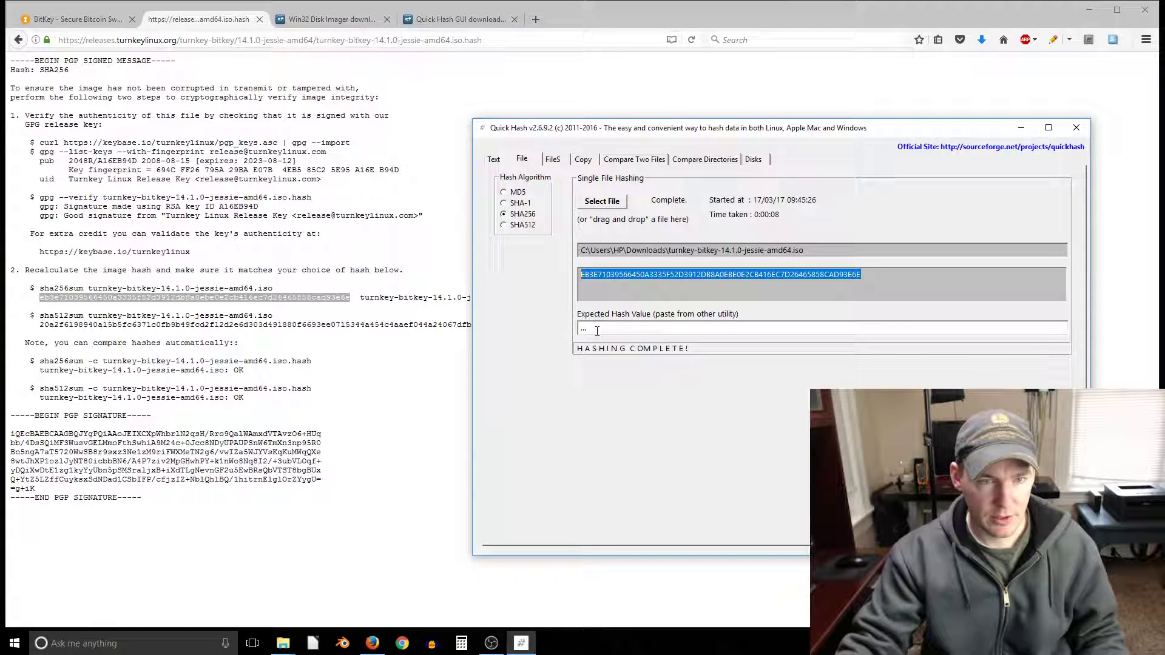
{"action": "right_click", "coordinate": [305, 298]}
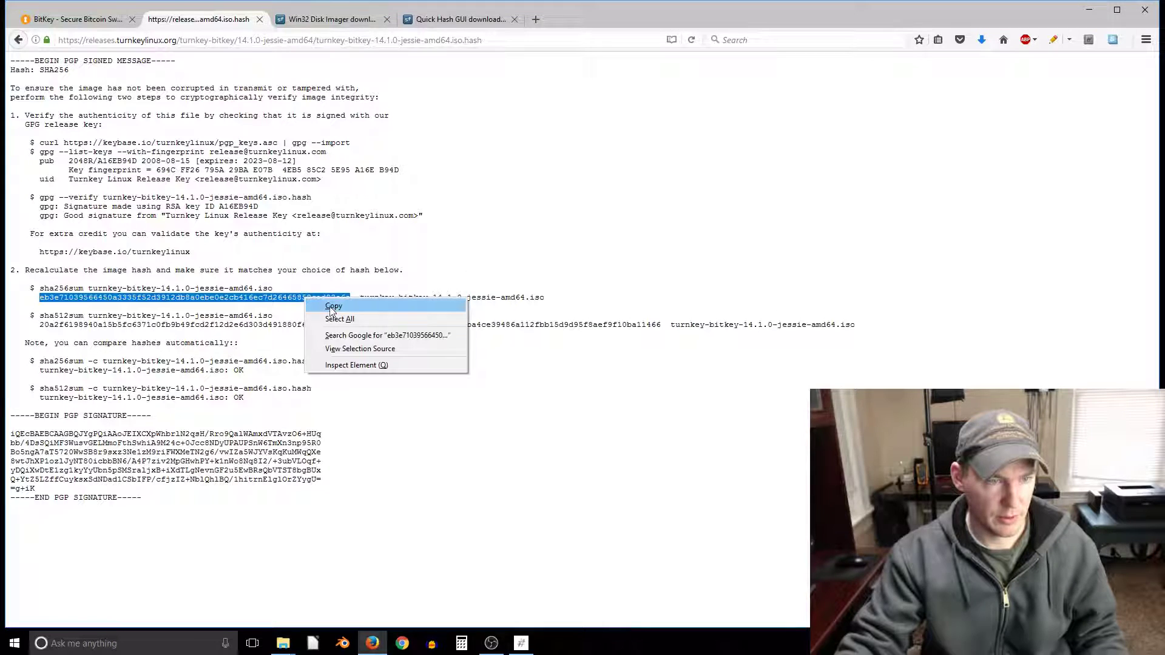
{"action": "left_click", "coordinate": [332, 306]}
Paste it as Quick Hash's Expected Hash Value, remove the leading dots, confirm the match, and close Quick Hash
{"action": "left_click", "coordinate": [521, 643]}
{"action": "left_click", "coordinate": [604, 326]}
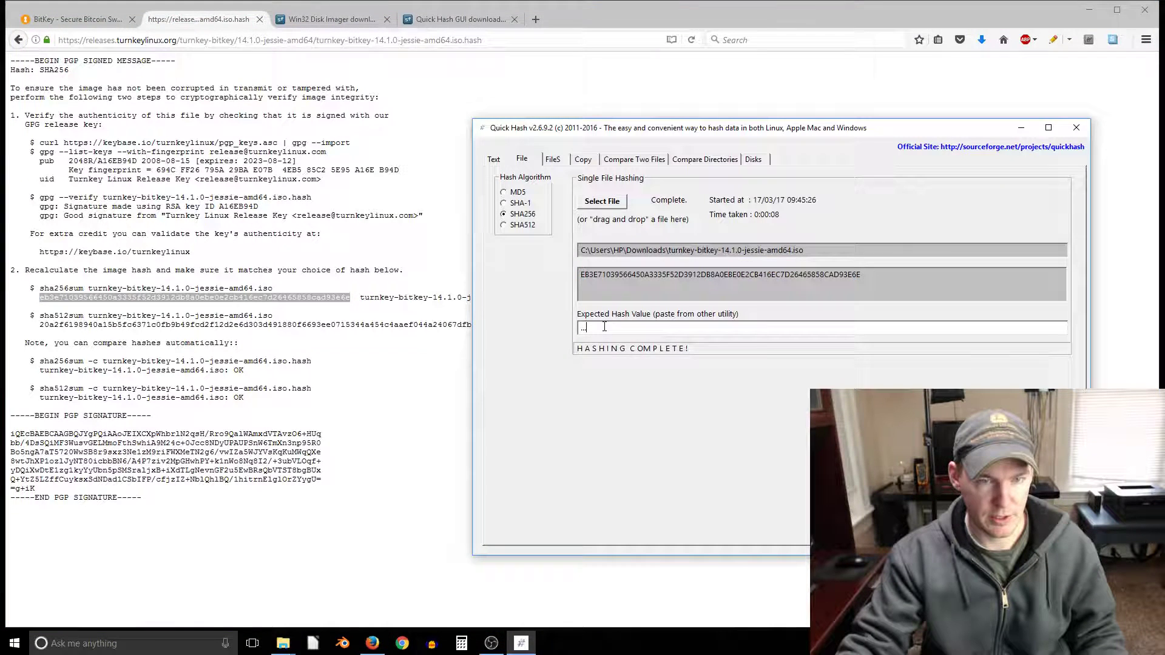
{"action": "right_click", "coordinate": [604, 327]}
{"action": "left_click", "coordinate": [630, 377]}
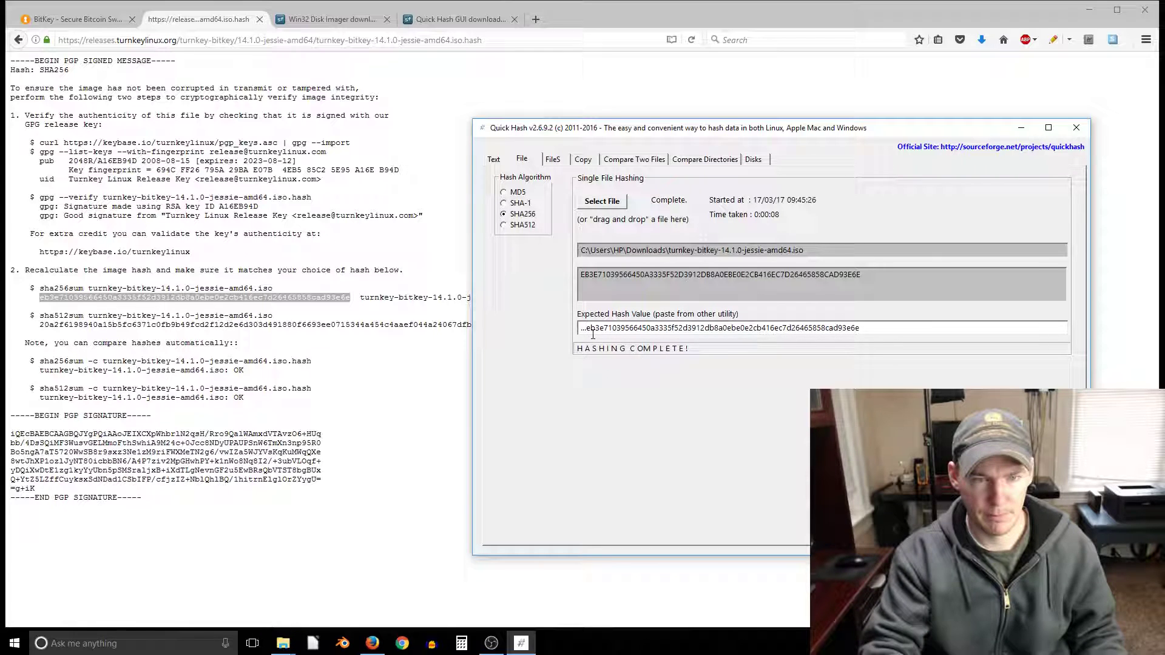
{"action": "key", "text": "Home"}
{"action": "key", "text": "Delete"}
{"action": "key", "text": "Delete"}
{"action": "key", "text": "Delete"}
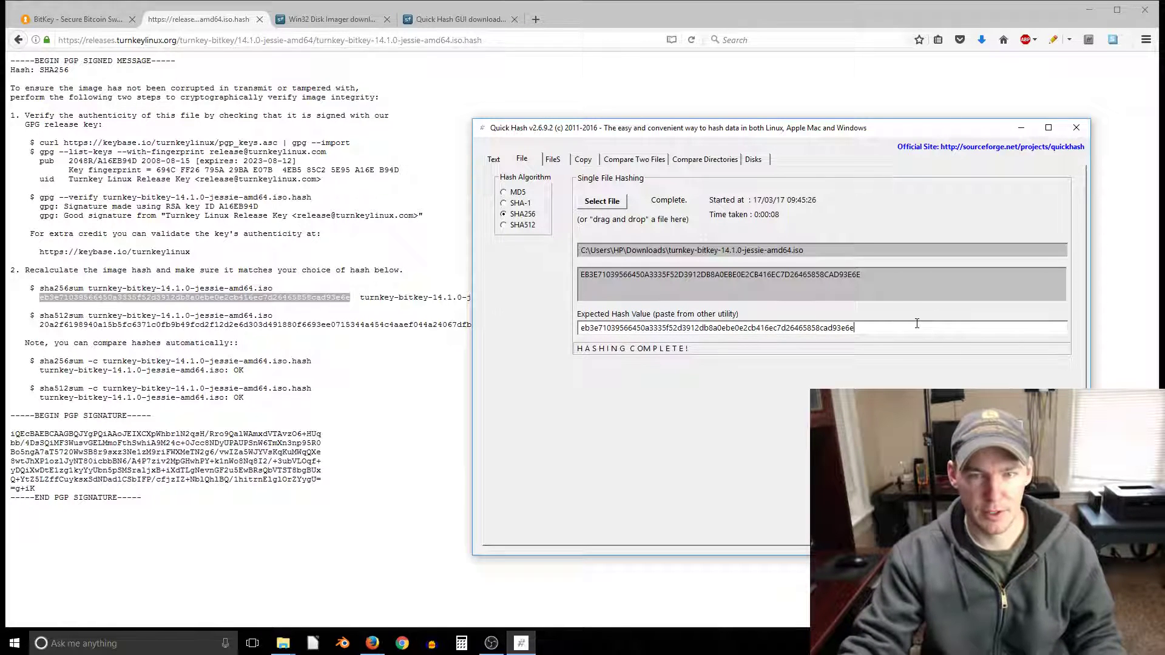
{"action": "double_click", "coordinate": [909, 322]}
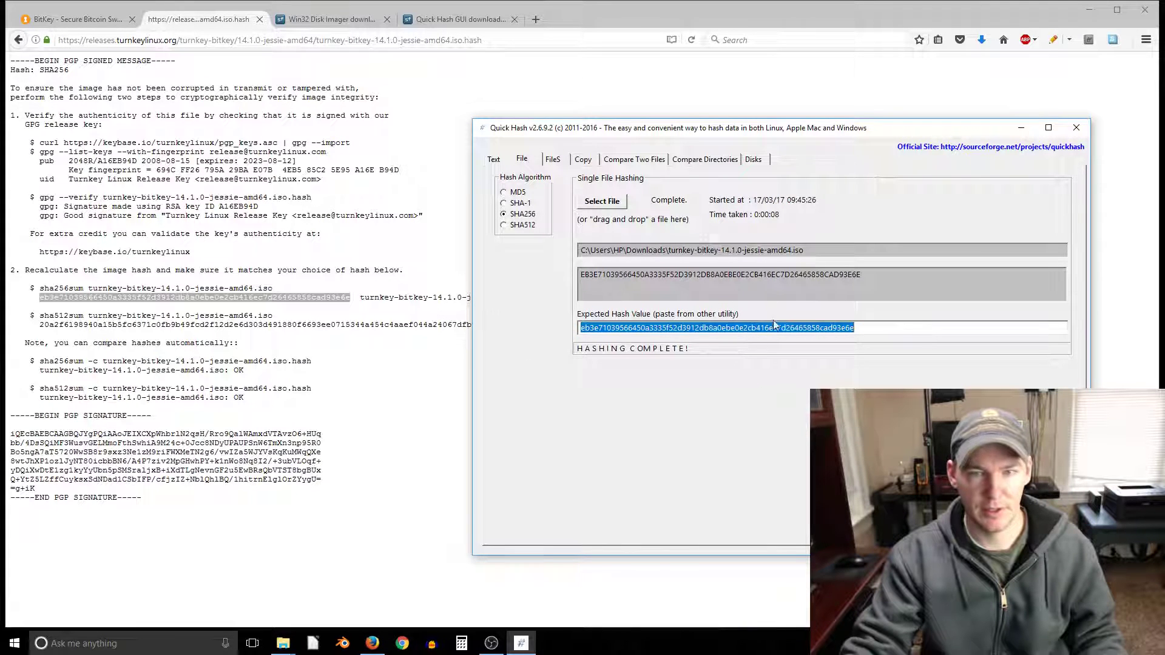
{"action": "left_click", "coordinate": [823, 318]}
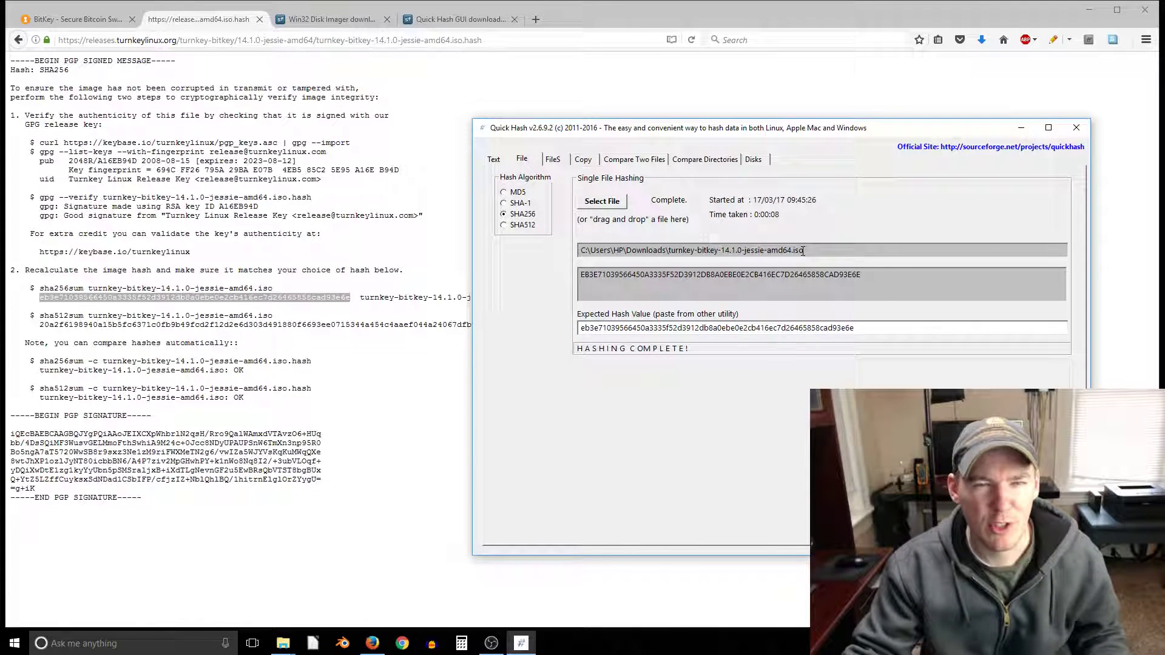
{"action": "left_click", "coordinate": [598, 285]}
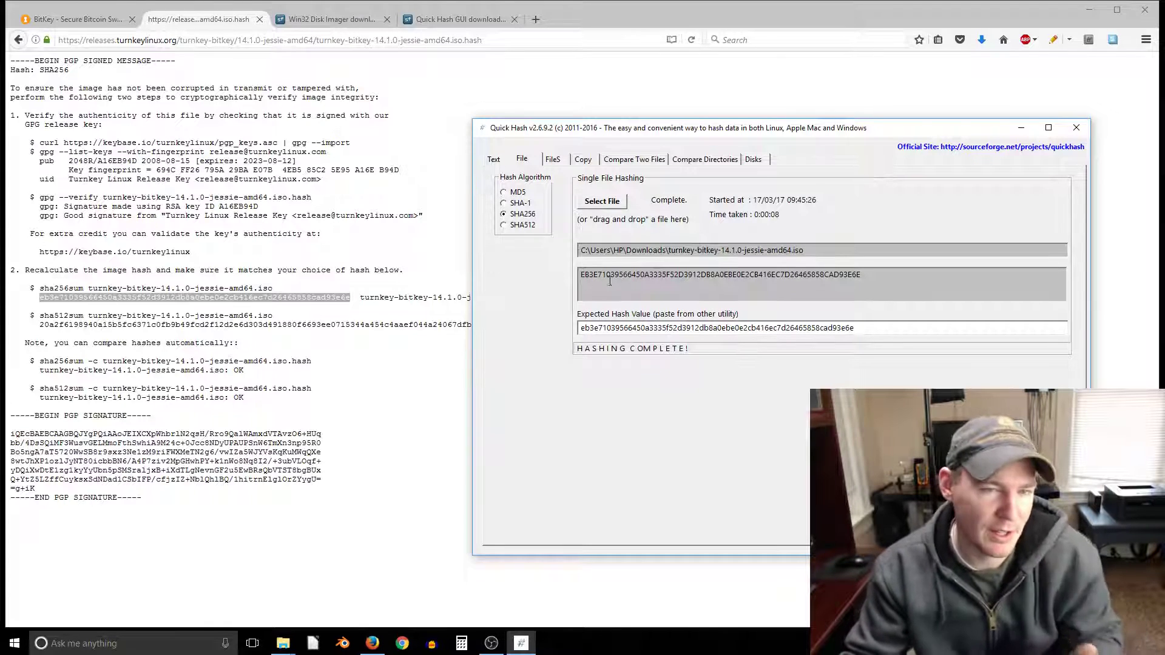
{"action": "left_click", "coordinate": [1076, 127]}
Launch Win32 Disk Imager from Start and close the KingUSB3 folder window
{"action": "left_click", "coordinate": [20, 650]}
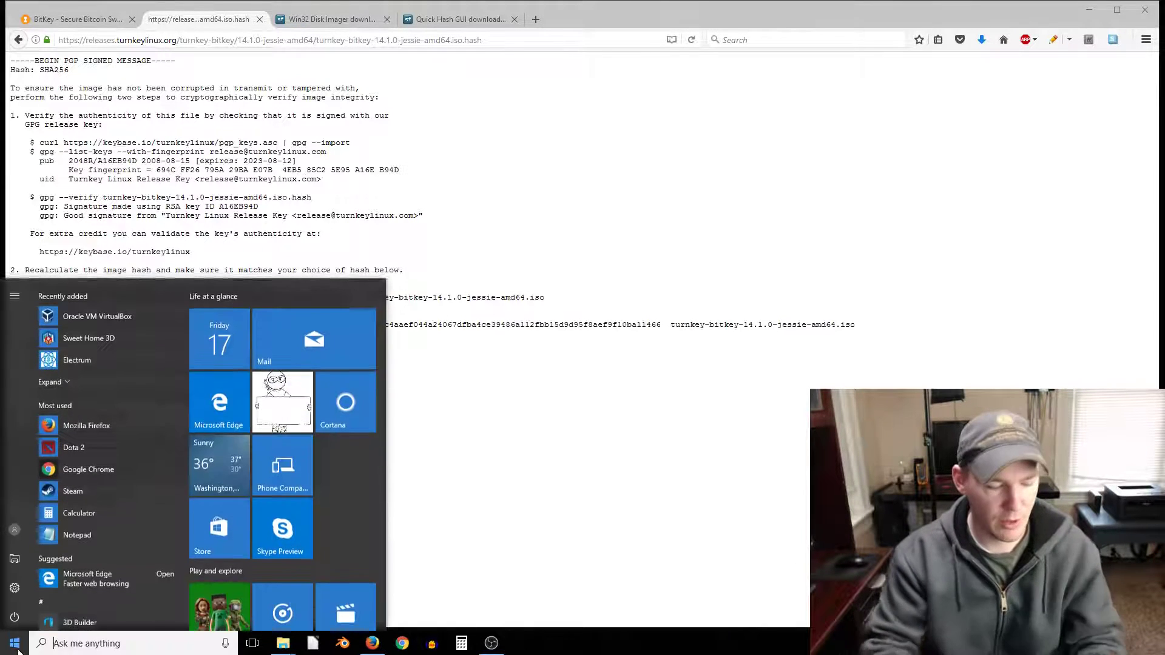
{"action": "type", "text": "win"}
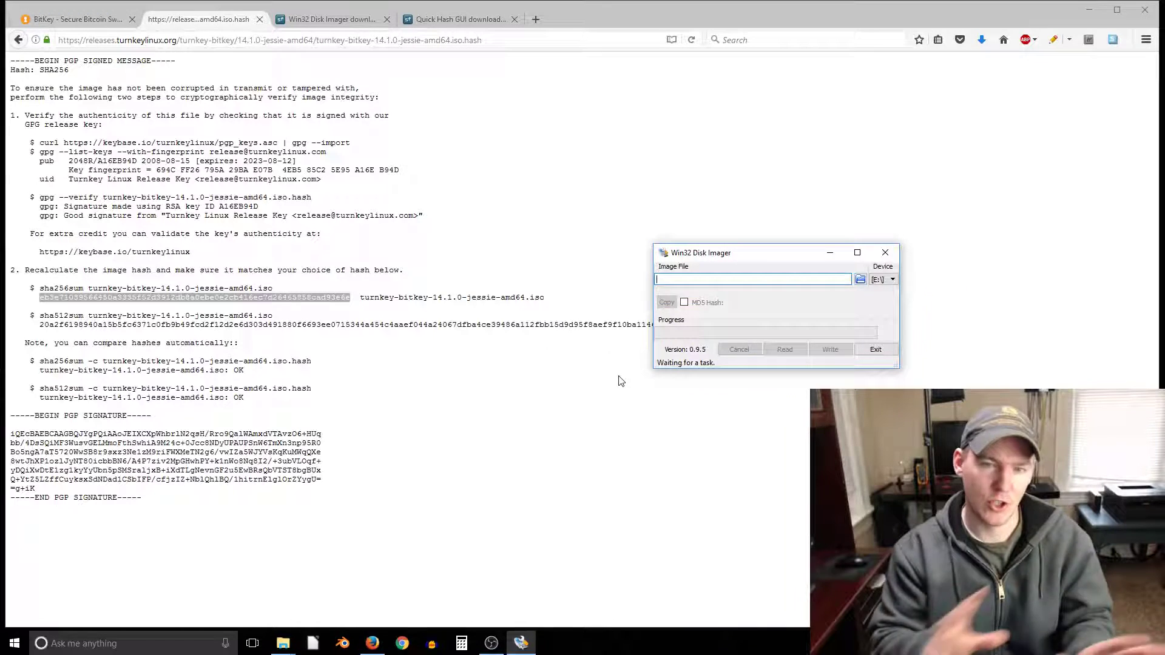
{"action": "left_click", "coordinate": [1090, 10]}
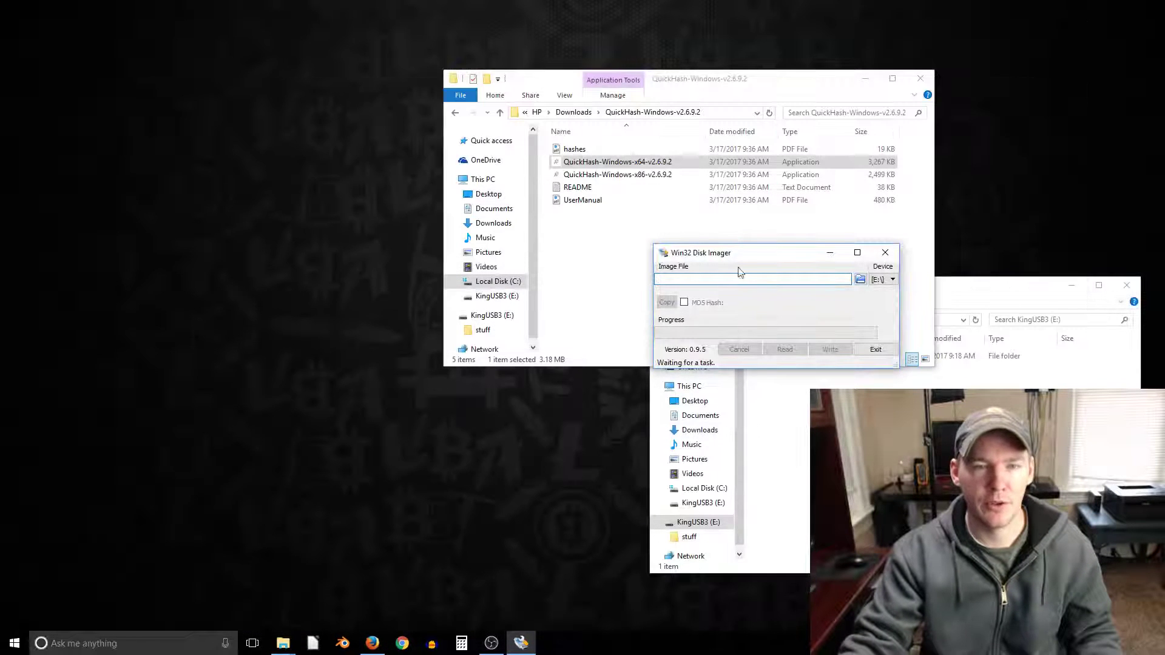
{"action": "left_click_drag", "start_coordinate": [755, 75], "coordinate": [475, 64]}
{"action": "left_click", "coordinate": [968, 288]}
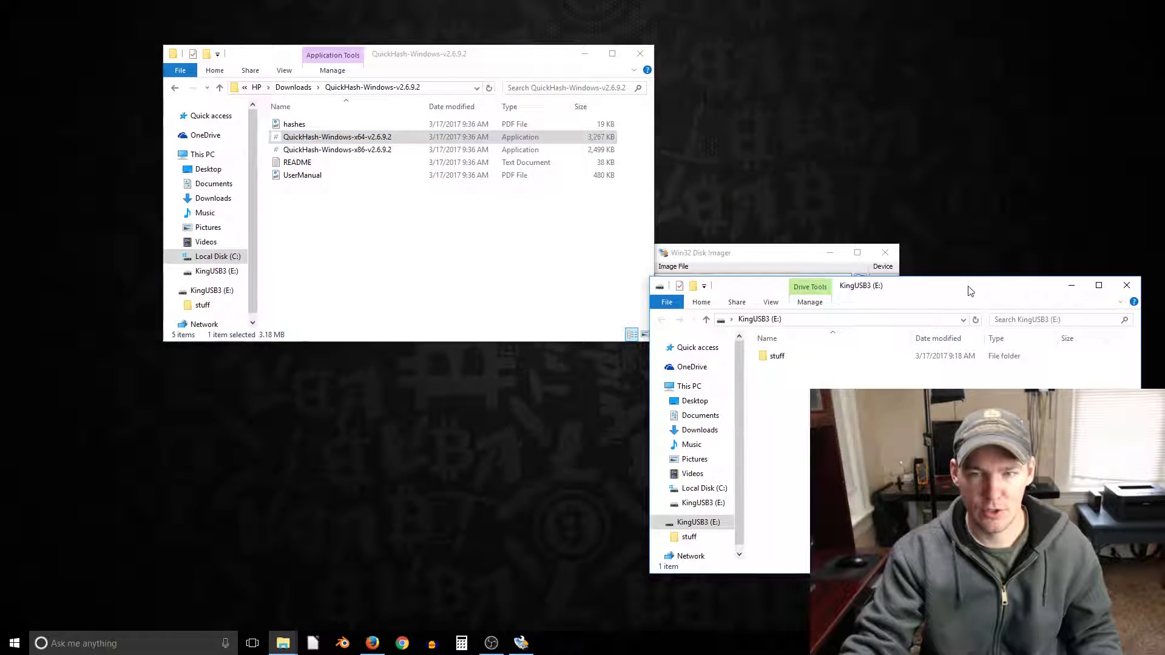
{"action": "left_click", "coordinate": [1127, 286]}
{"action": "left_click_drag", "start_coordinate": [737, 258], "coordinate": [767, 247]}
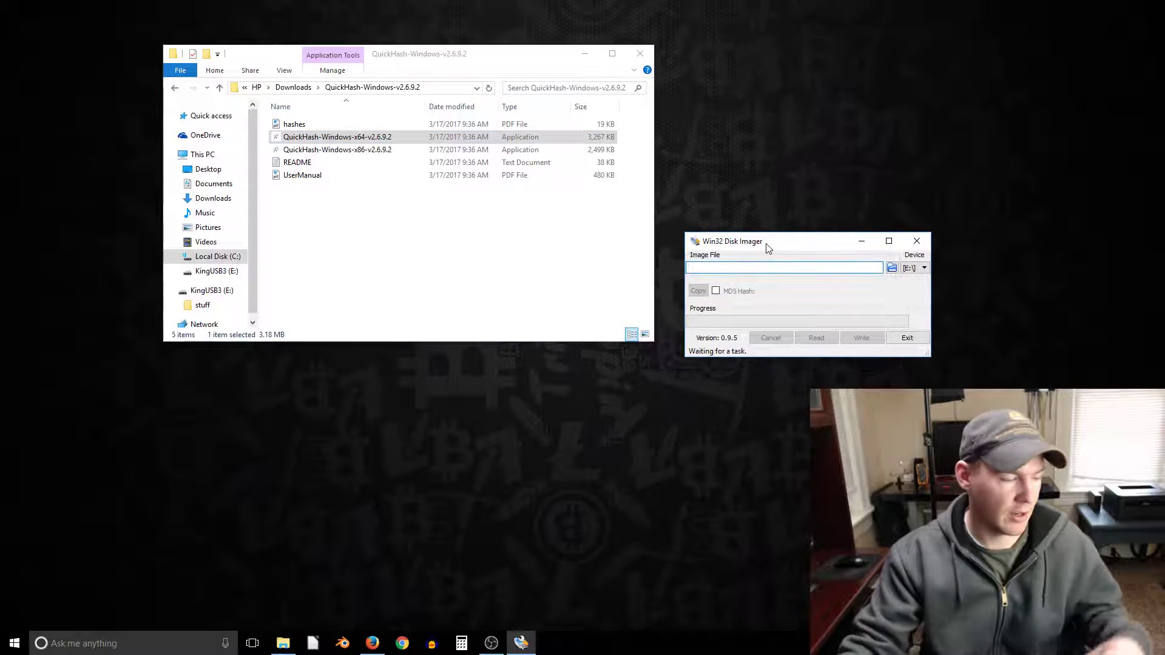
Browse with file type *.* and load the turnkey-bitkey ISO from Downloads as the image
{"action": "left_click", "coordinate": [892, 267]}
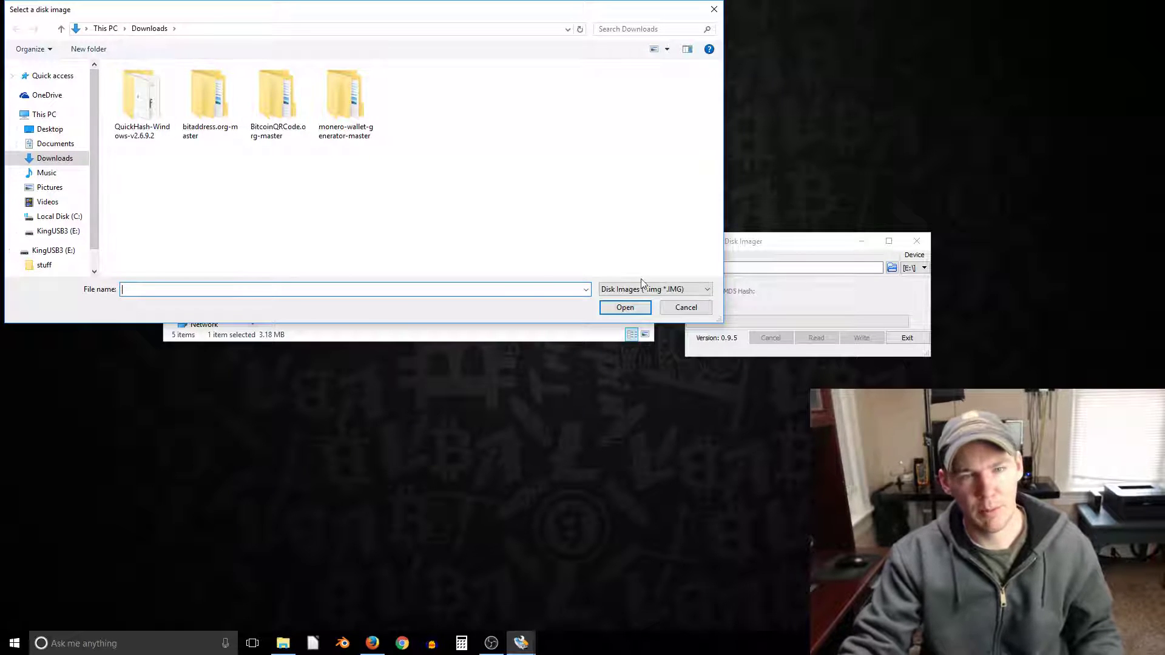
{"action": "left_click", "coordinate": [707, 289]}
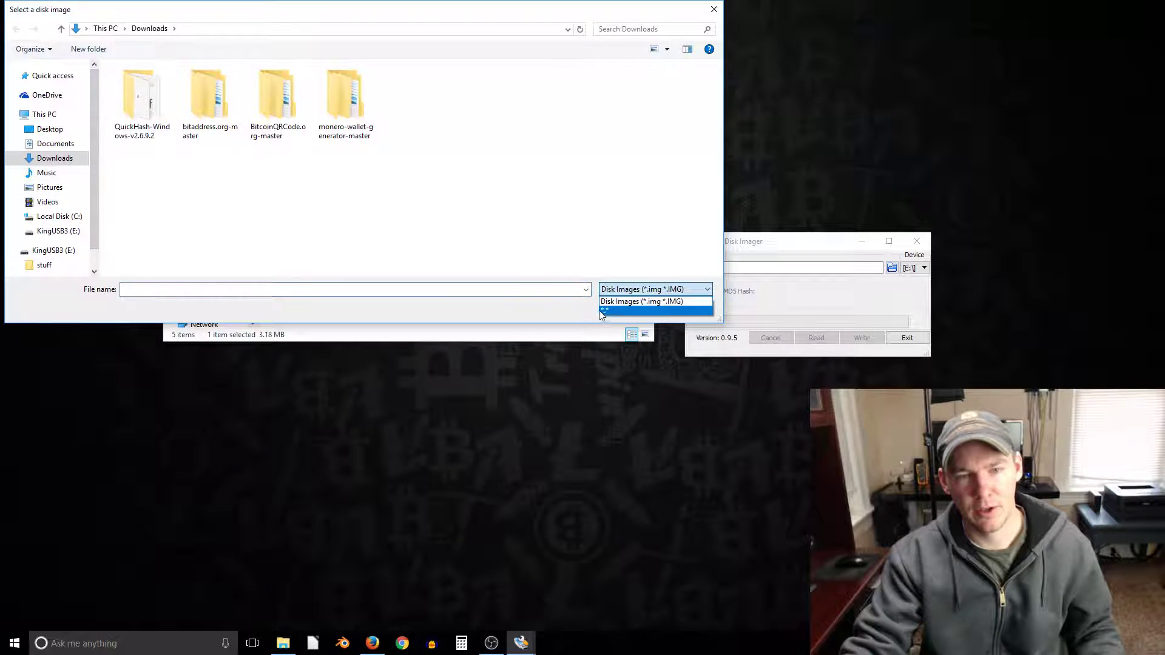
{"action": "left_click", "coordinate": [619, 302]}
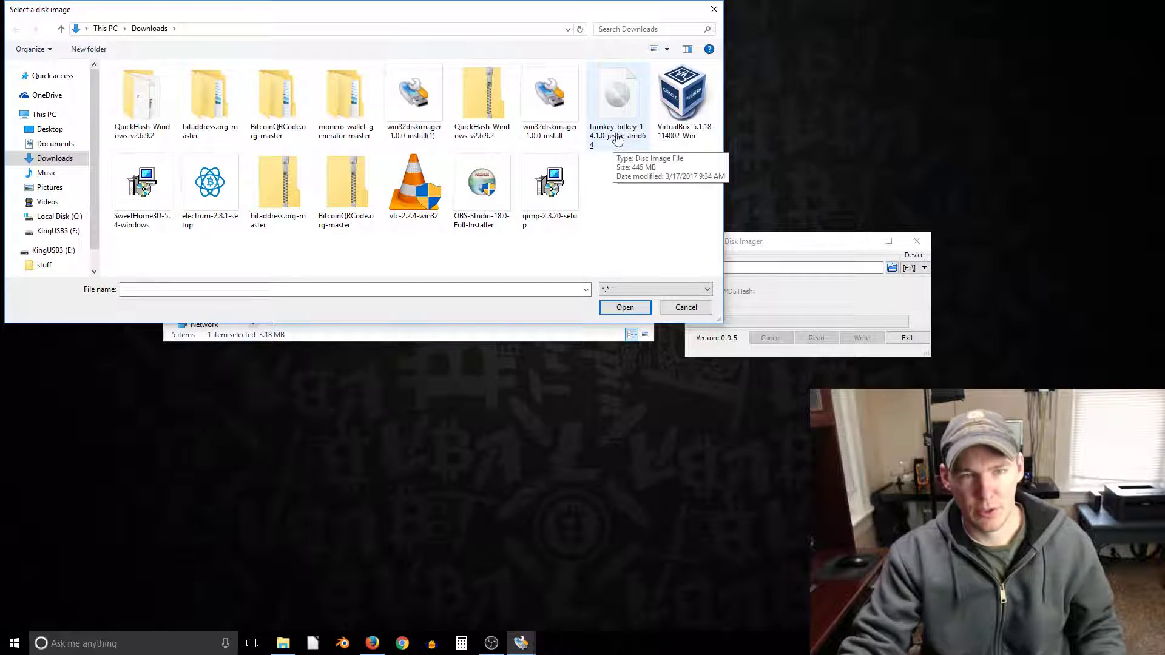
{"action": "left_click", "coordinate": [627, 140]}
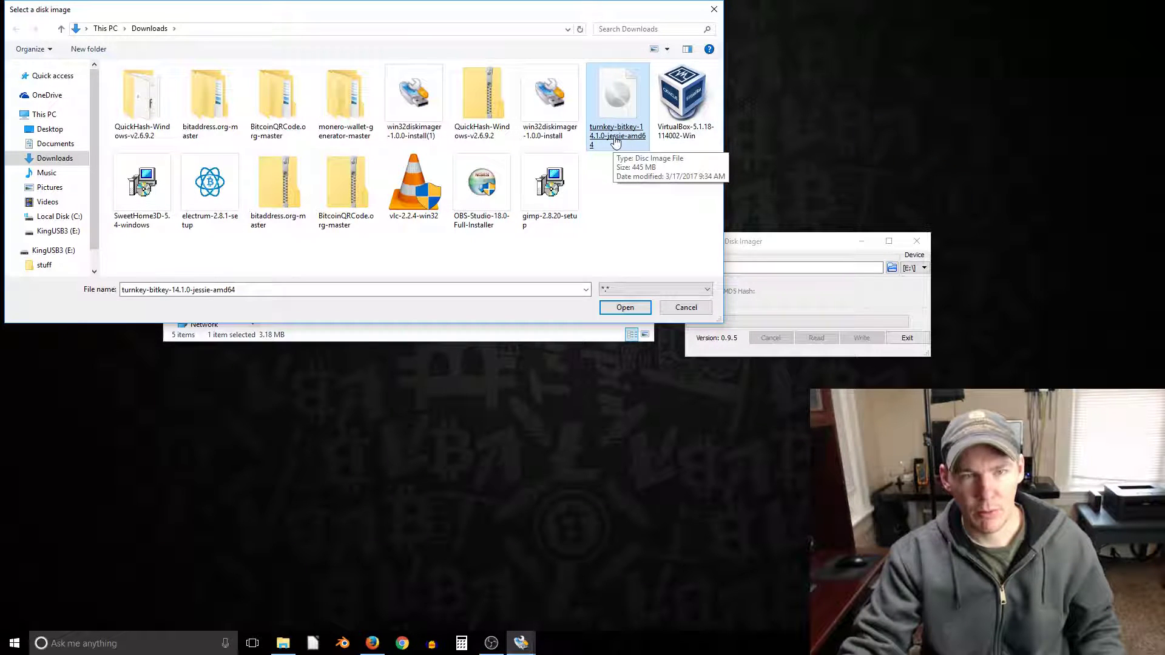
{"action": "double_click", "coordinate": [614, 142]}
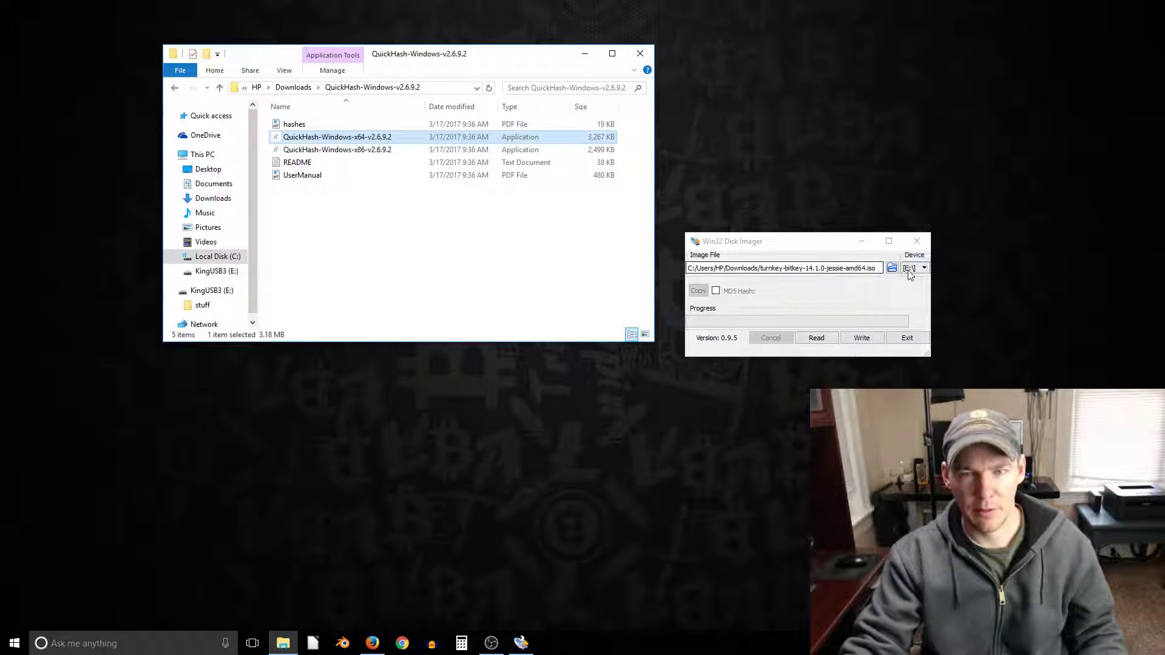
Check the KingUSB3 (E:) drive's properties to confirm its 7.26 GB capacity
{"action": "right_click", "coordinate": [224, 295]}
{"action": "left_click", "coordinate": [277, 565]}
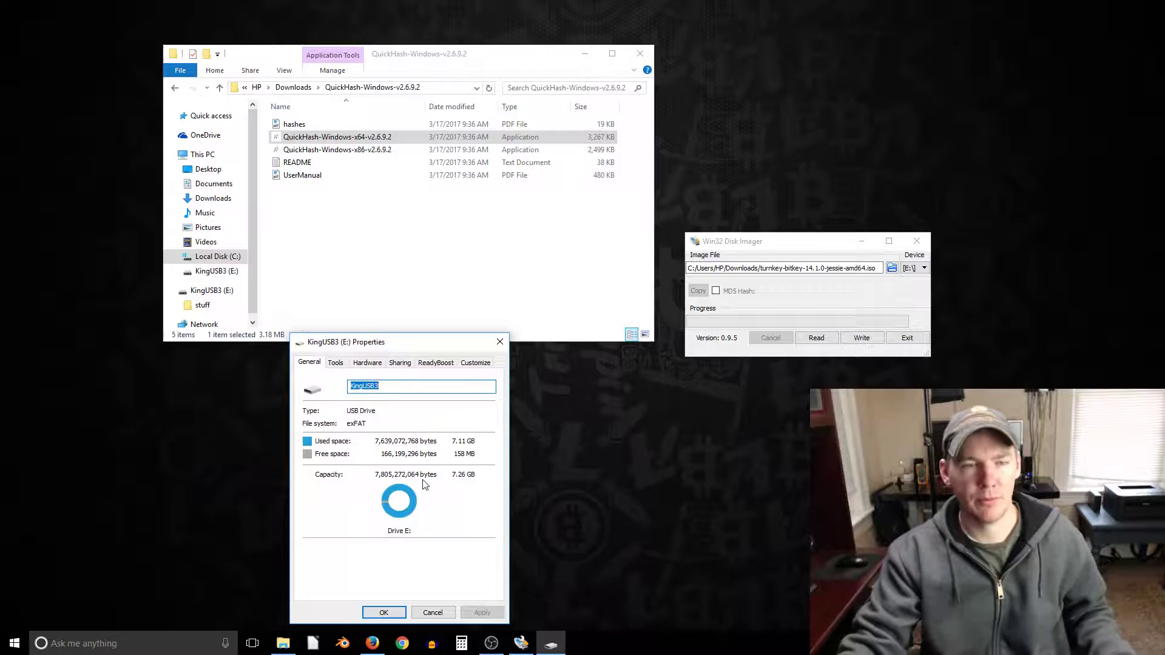
{"action": "left_click", "coordinate": [436, 613]}
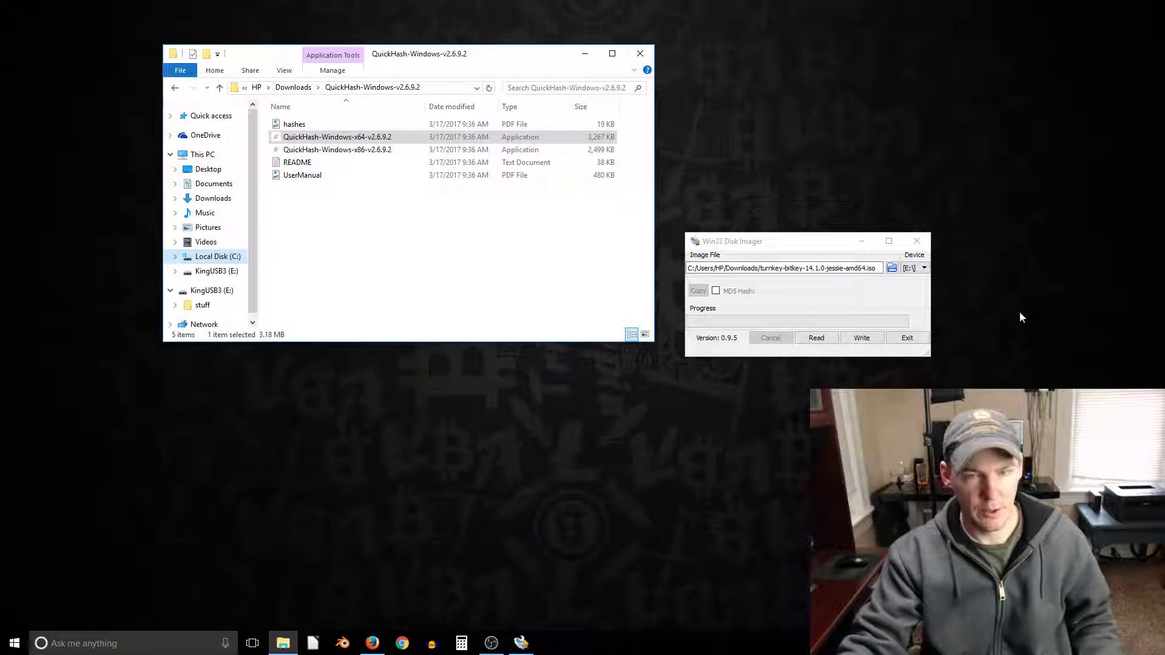
Keep E:\ as Win32 Disk Imager's target device and view the KingUSB3 drive's contents
{"action": "left_click", "coordinate": [927, 273]}
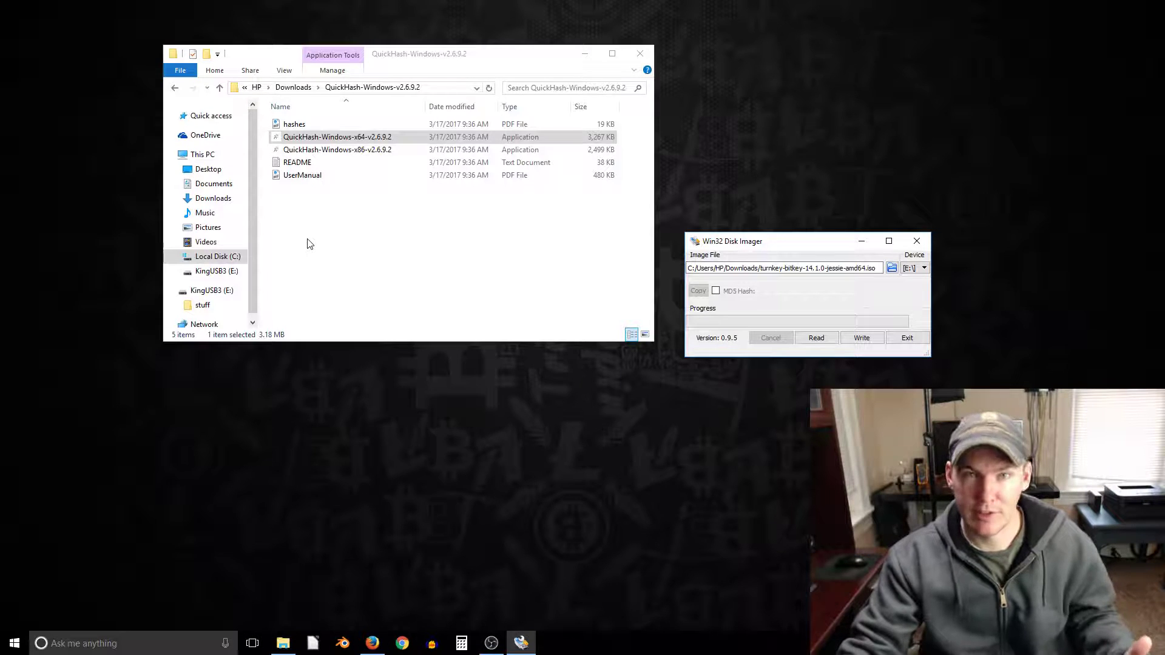
{"action": "left_click", "coordinate": [914, 269]}
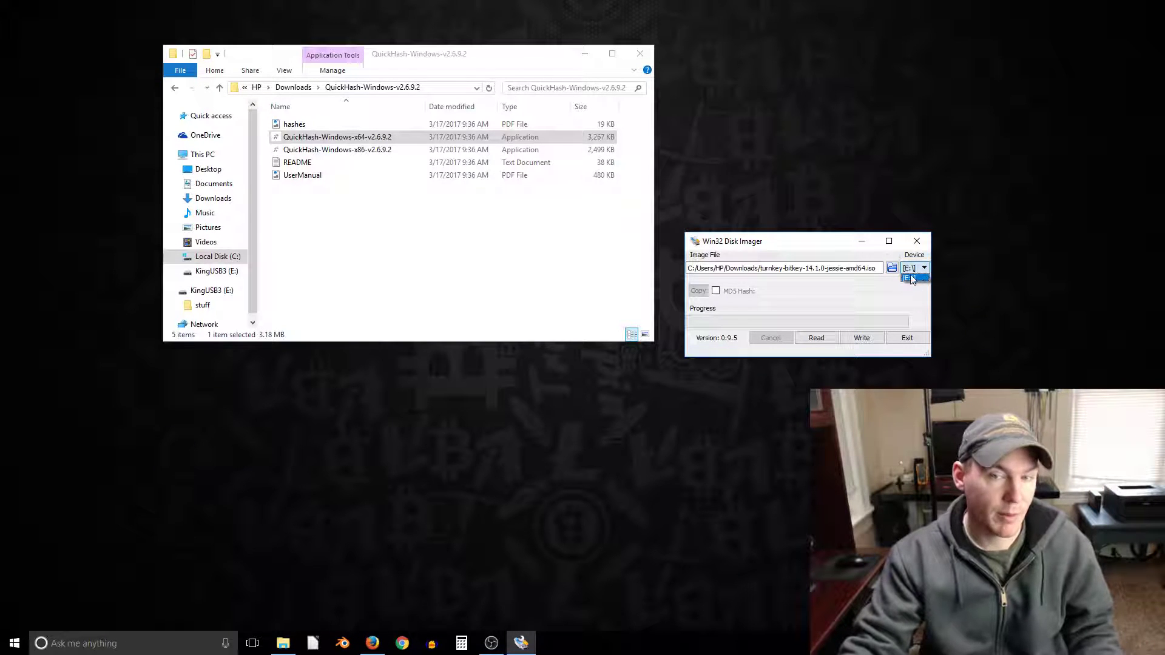
{"action": "left_click", "coordinate": [910, 278]}
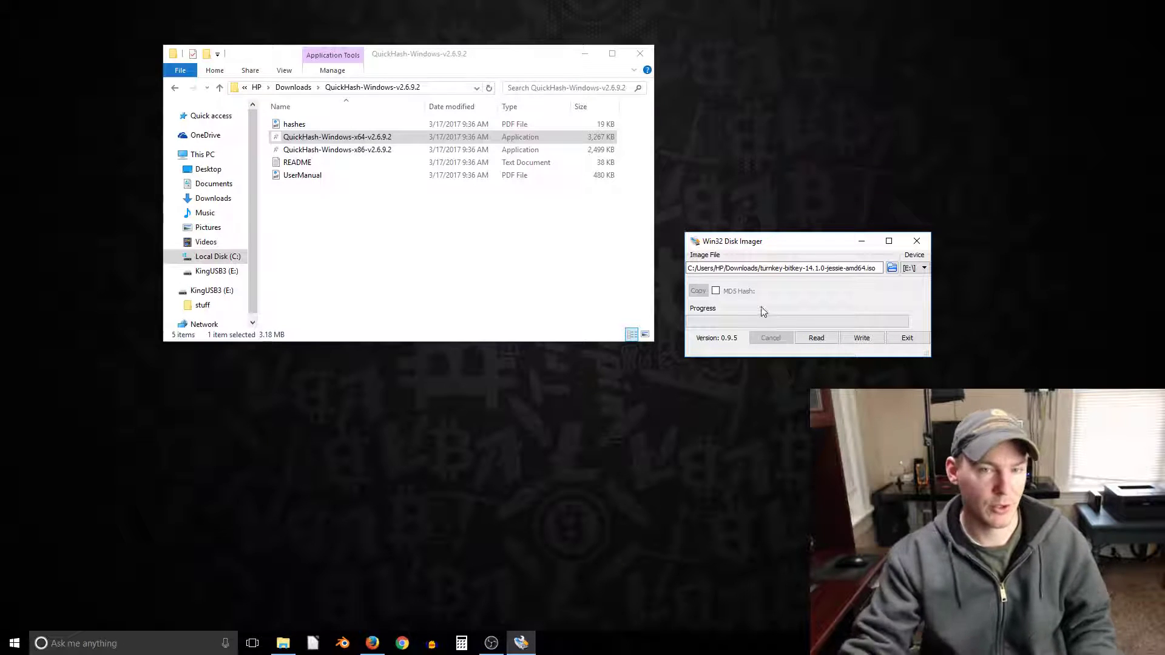
{"action": "left_click_drag", "start_coordinate": [792, 242], "coordinate": [785, 230]}
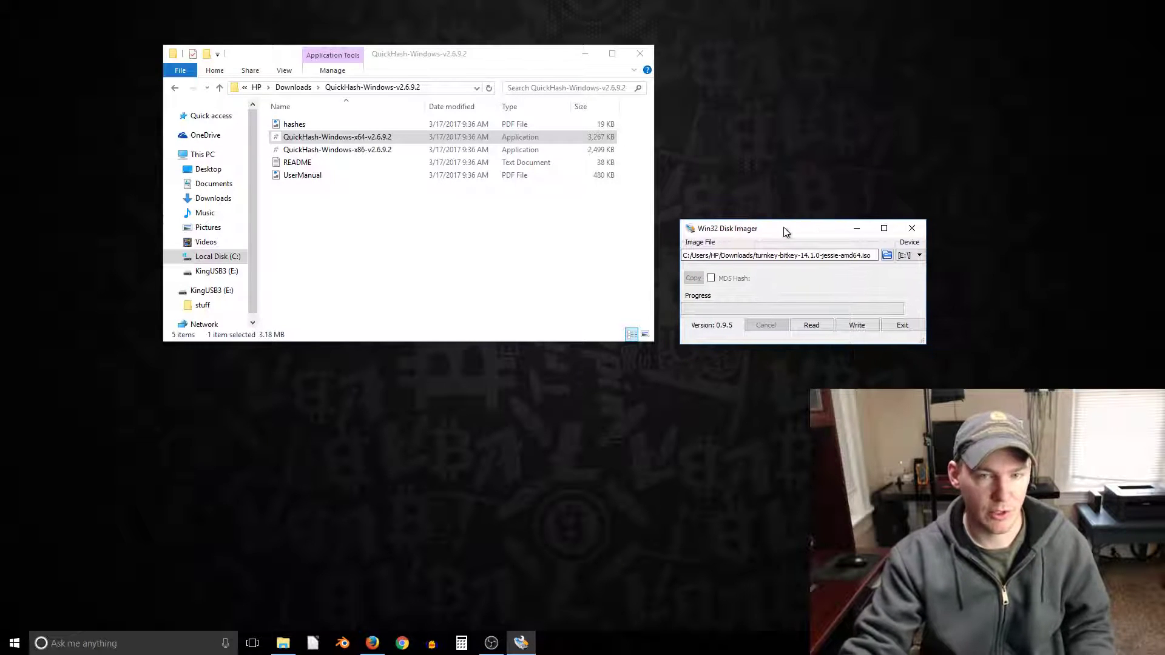
{"action": "left_click", "coordinate": [902, 258]}
{"action": "left_click", "coordinate": [903, 265]}
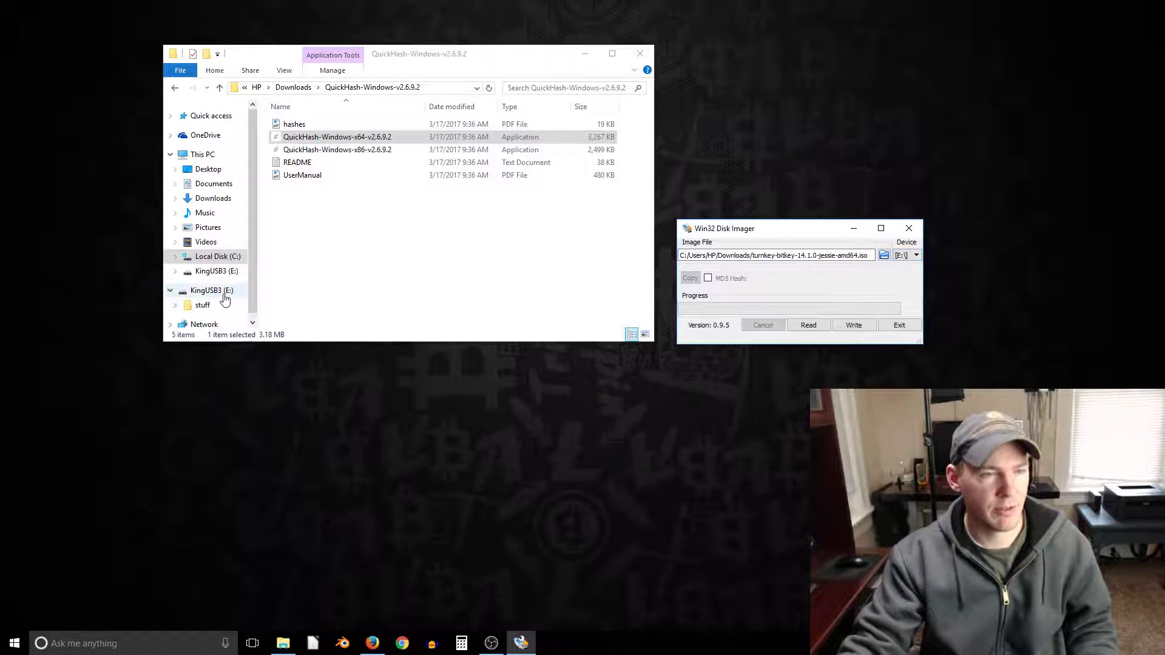
{"action": "left_click", "coordinate": [203, 297]}
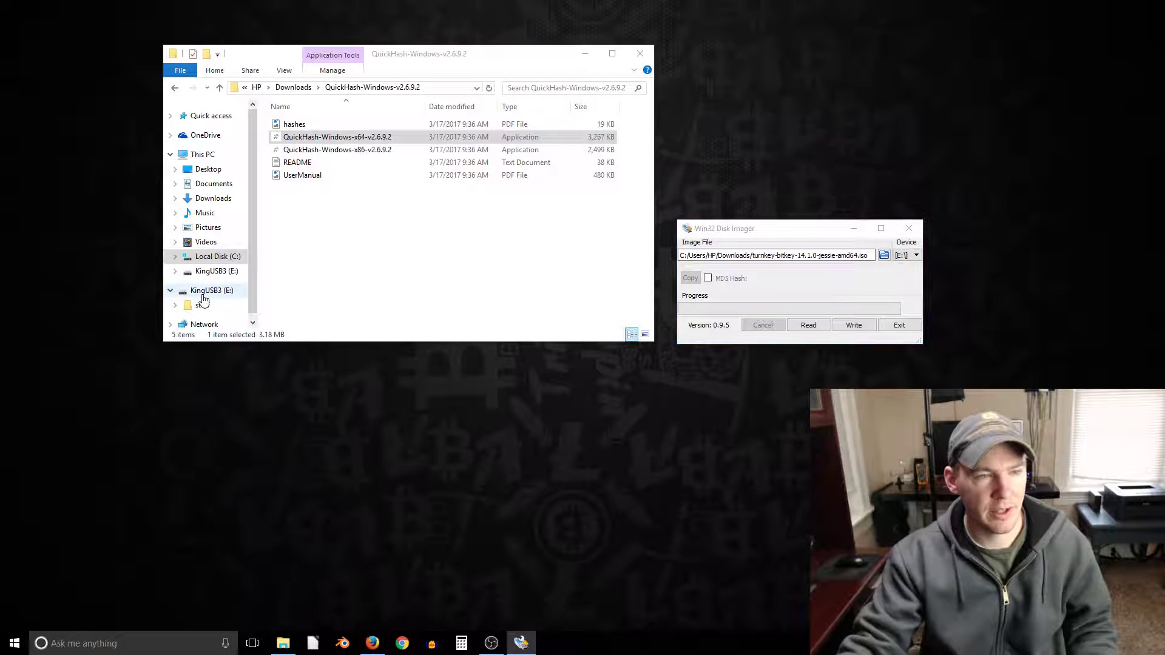
{"action": "left_click", "coordinate": [805, 286]}
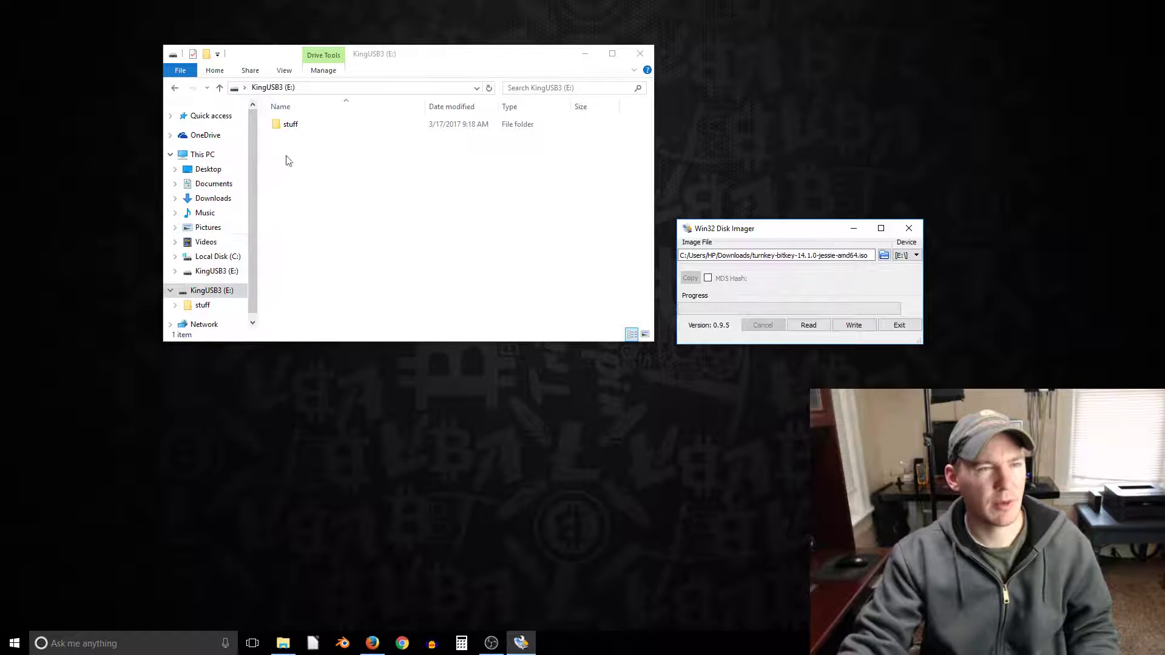
Close the KingUSB3 Explorer window and reposition Win32 Disk Imager on the desktop
{"action": "left_click", "coordinate": [641, 54]}
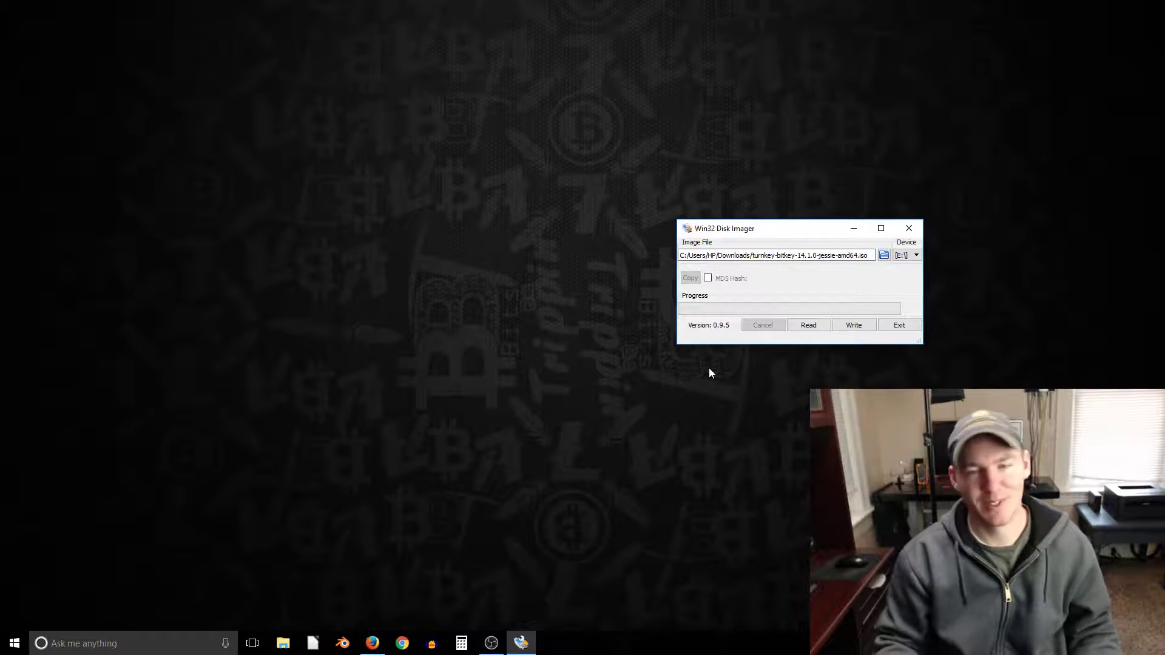
{"action": "left_click_drag", "start_coordinate": [803, 227], "coordinate": [809, 136]}
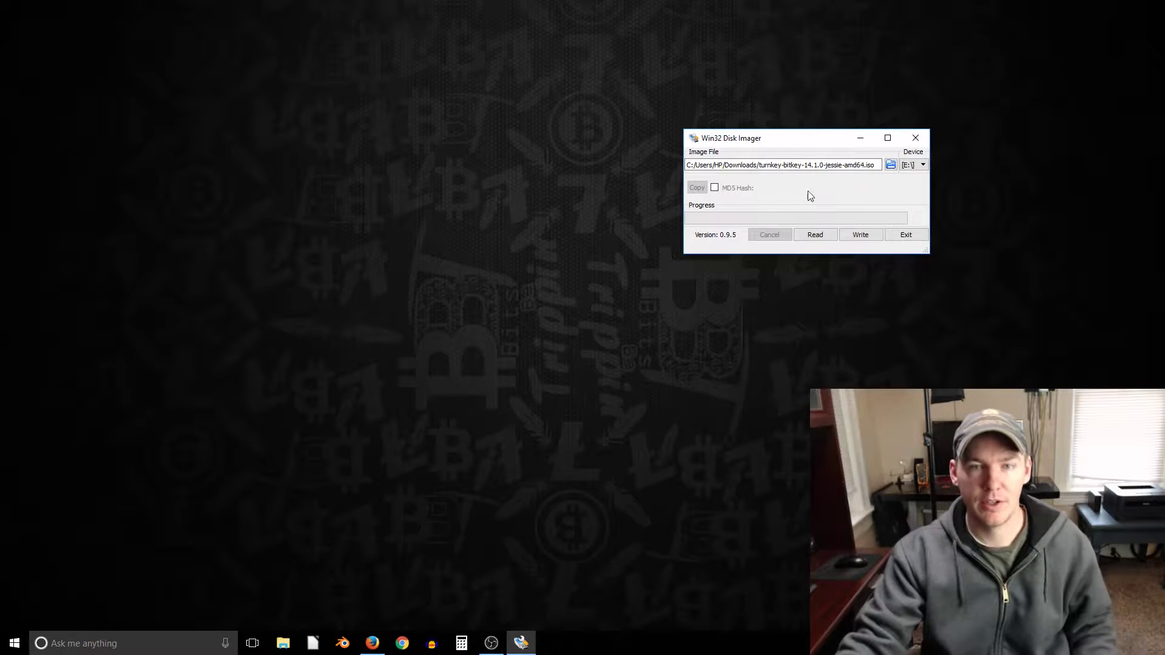
{"action": "left_click_drag", "start_coordinate": [804, 143], "coordinate": [733, 201]}
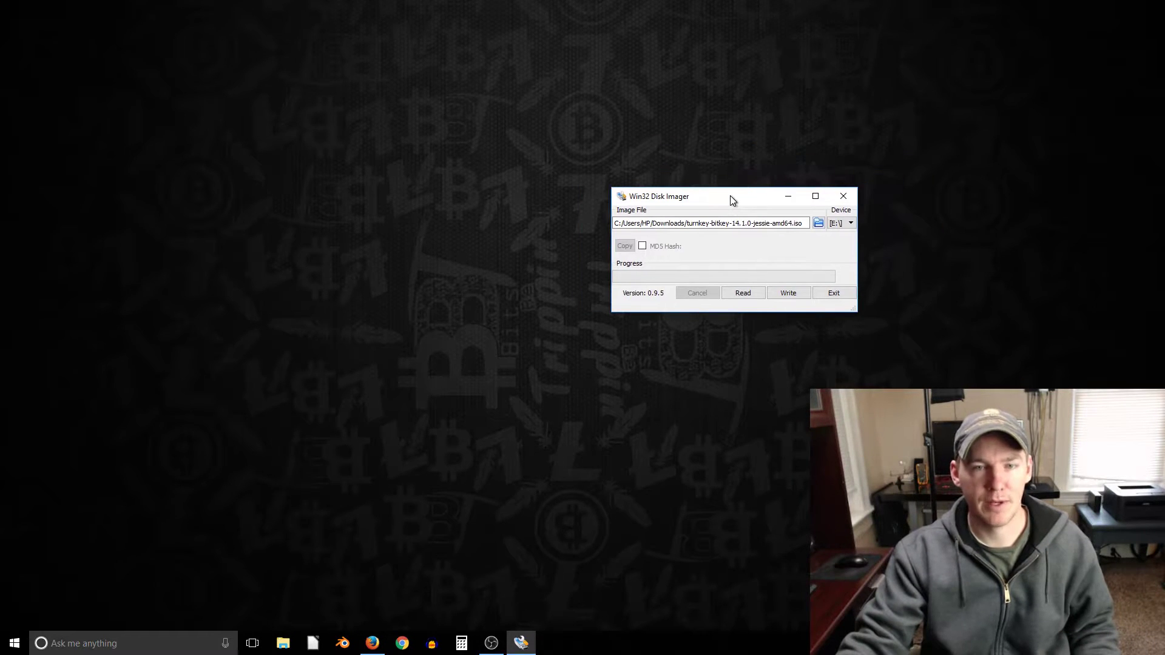